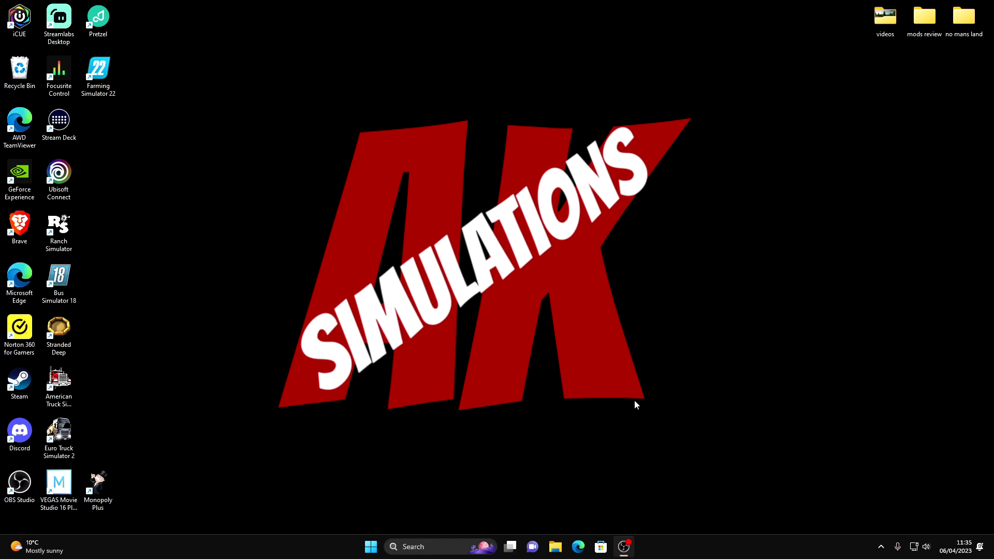
Switch to Microsoft Edge, open the official Farming Simulator ModHub from the favourites, and list the mods in the Map category.
click(579, 547)
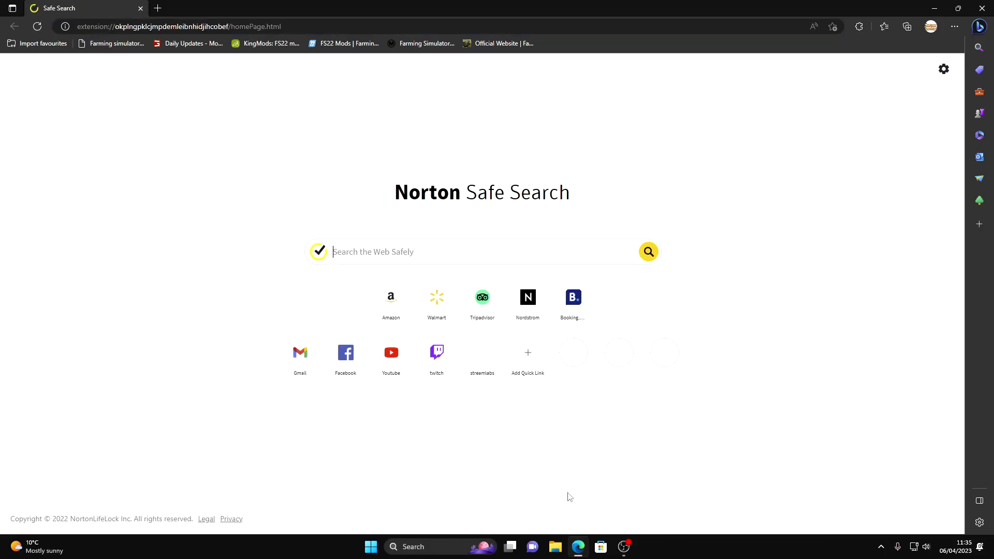
click(494, 46)
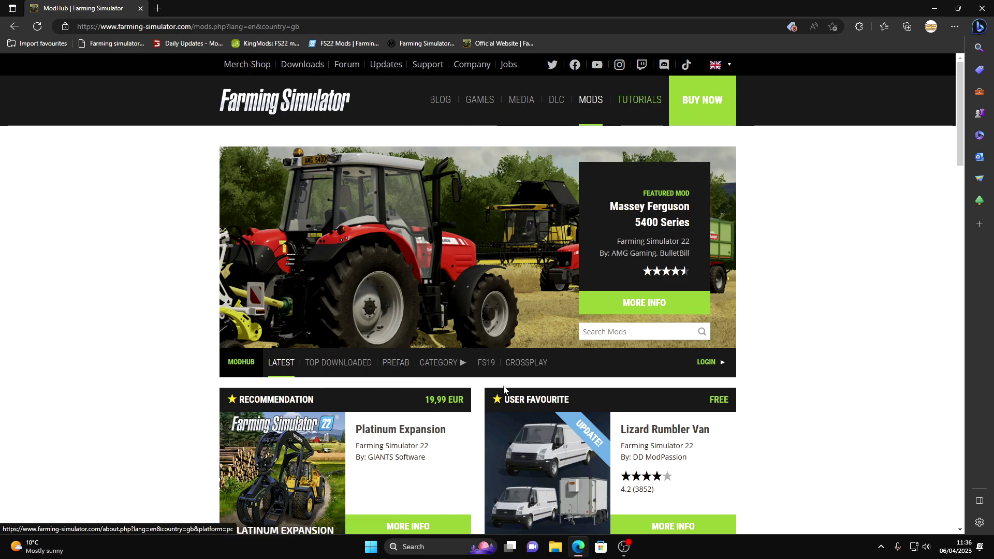
click(451, 363)
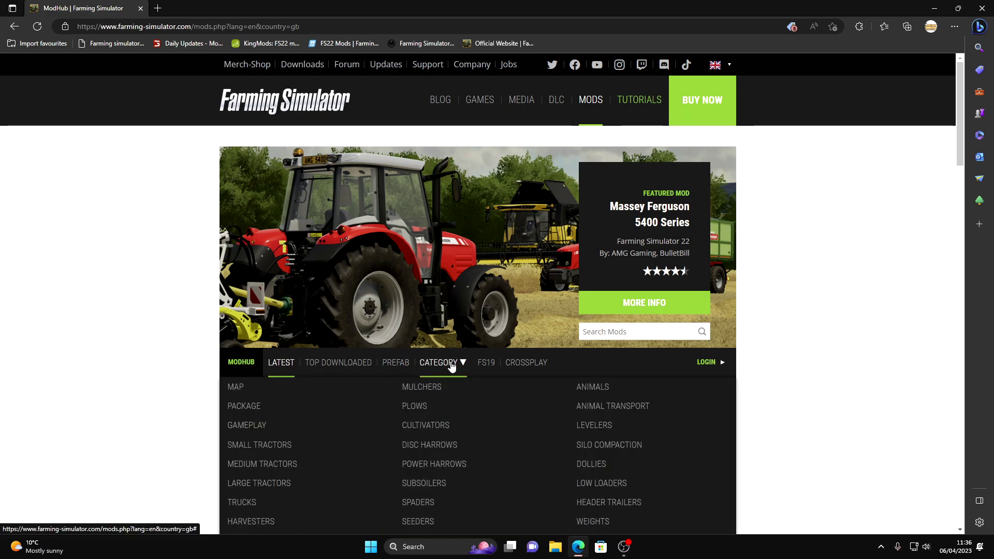
click(451, 365)
click(451, 364)
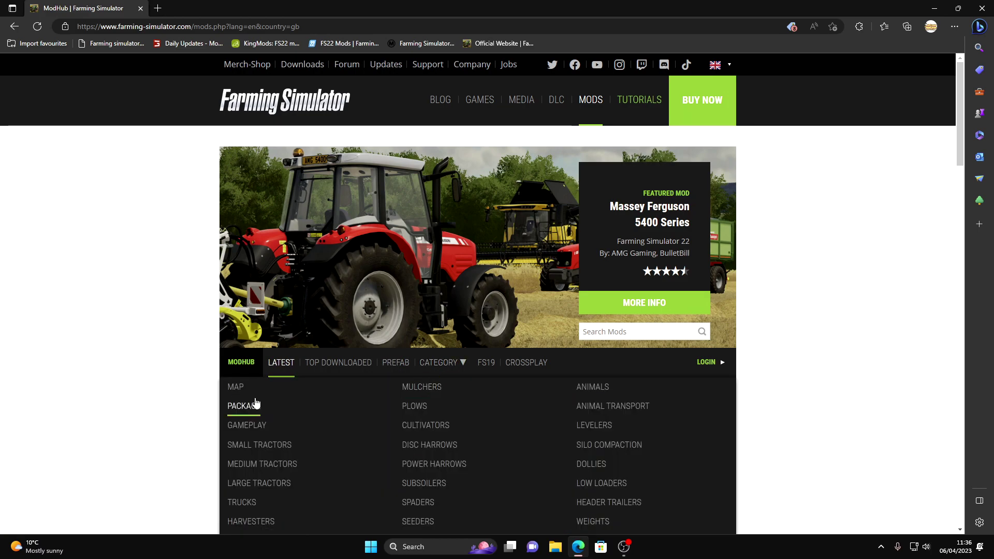
scroll(276, 430, down, 4)
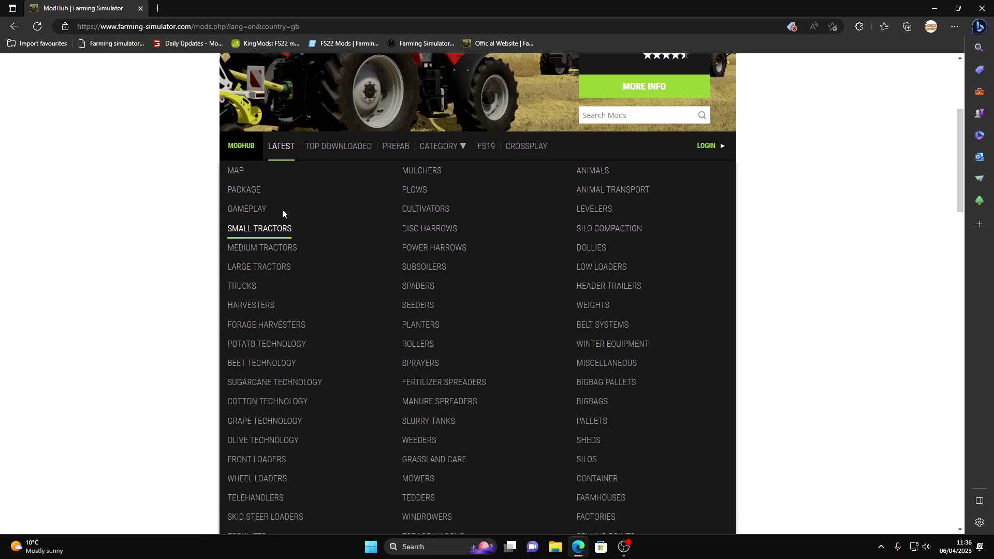
scroll(298, 440, up, 4)
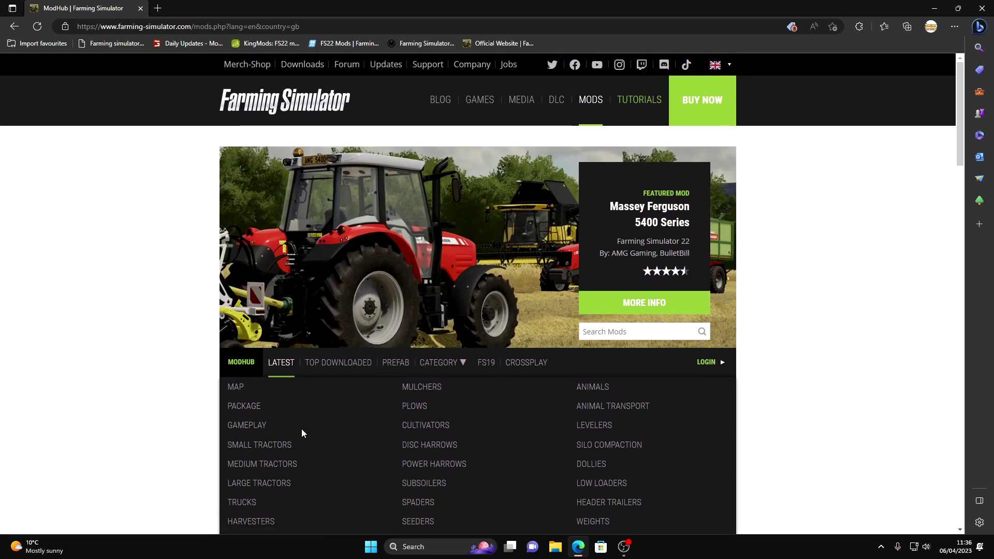
click(236, 388)
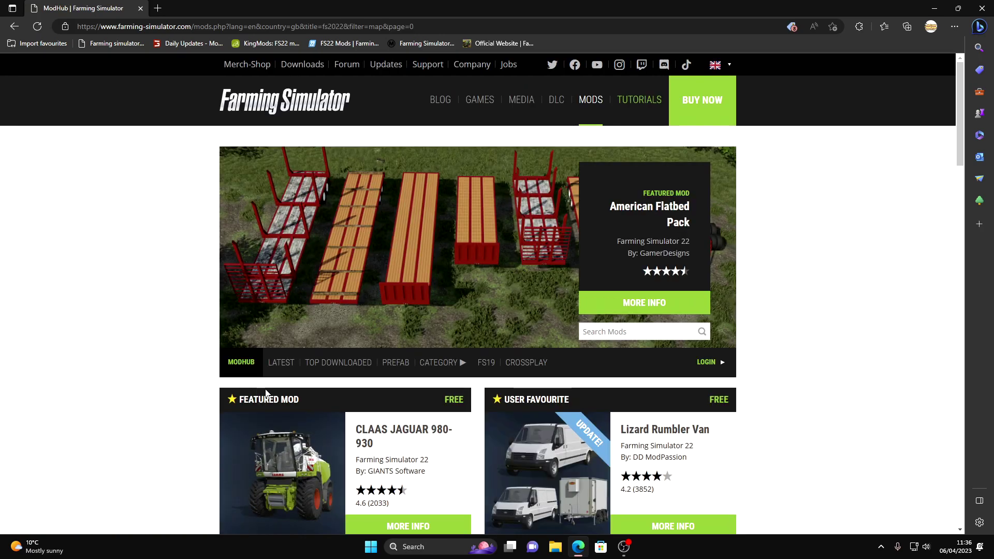
Look through the first page of Farming Simulator 22 map mods, from the featured entries to the end of the listing.
scroll(412, 393, down, 4)
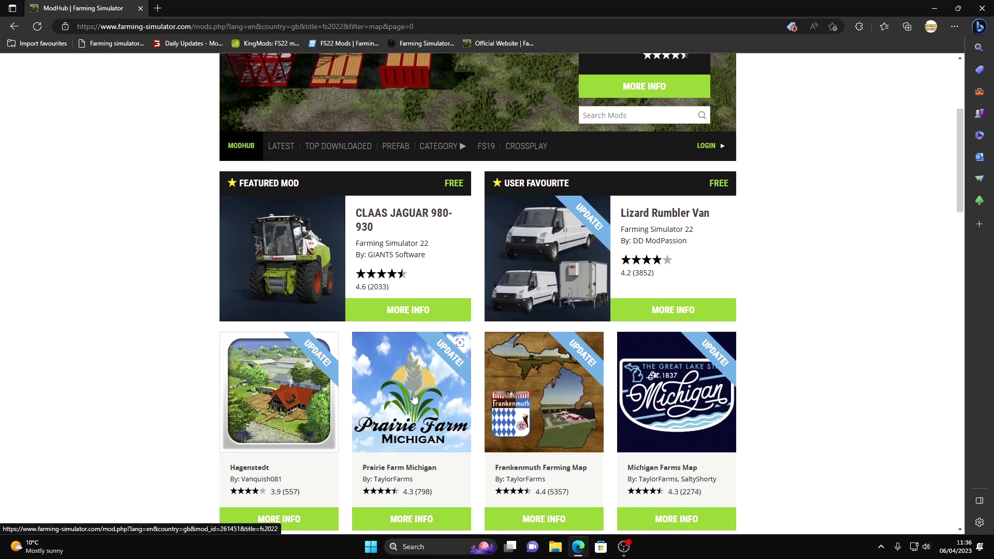
scroll(414, 397, down, 5)
scroll(412, 393, down, 3)
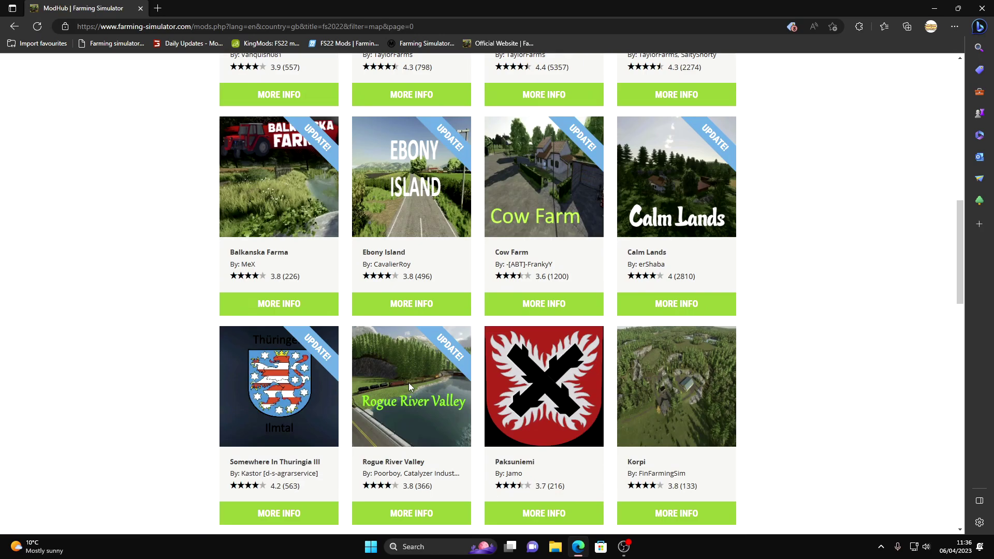
scroll(409, 383, down, 16)
scroll(409, 387, up, 3)
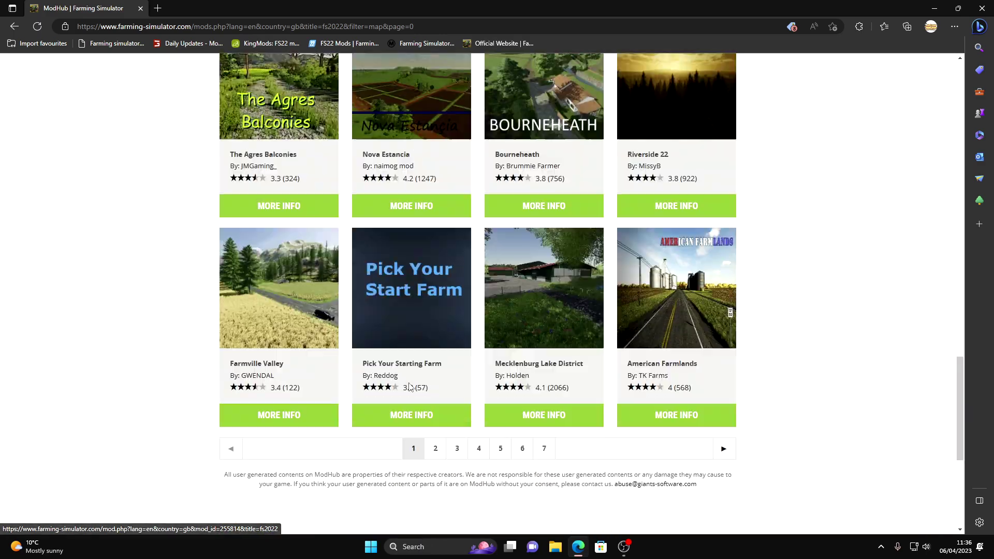
scroll(409, 387, up, 14)
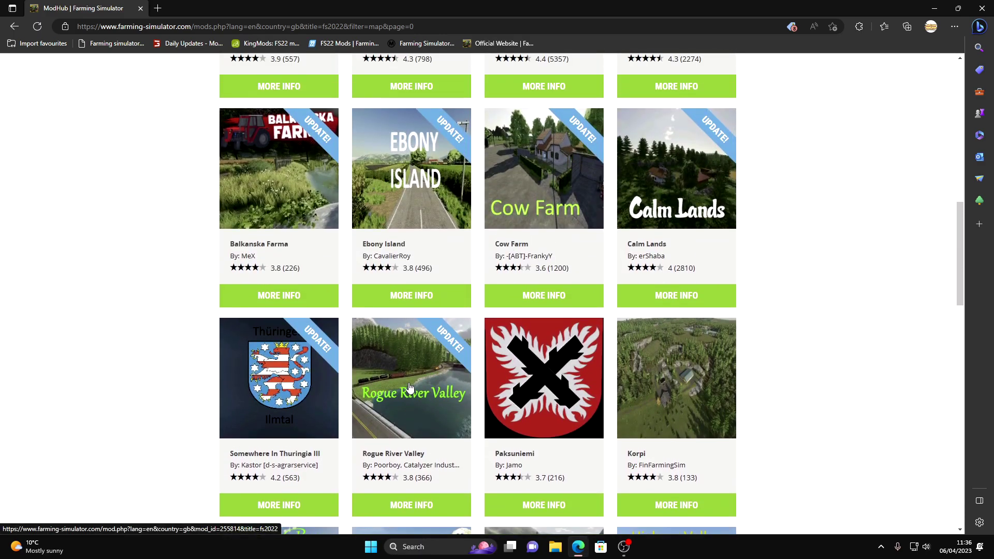
scroll(409, 387, up, 8)
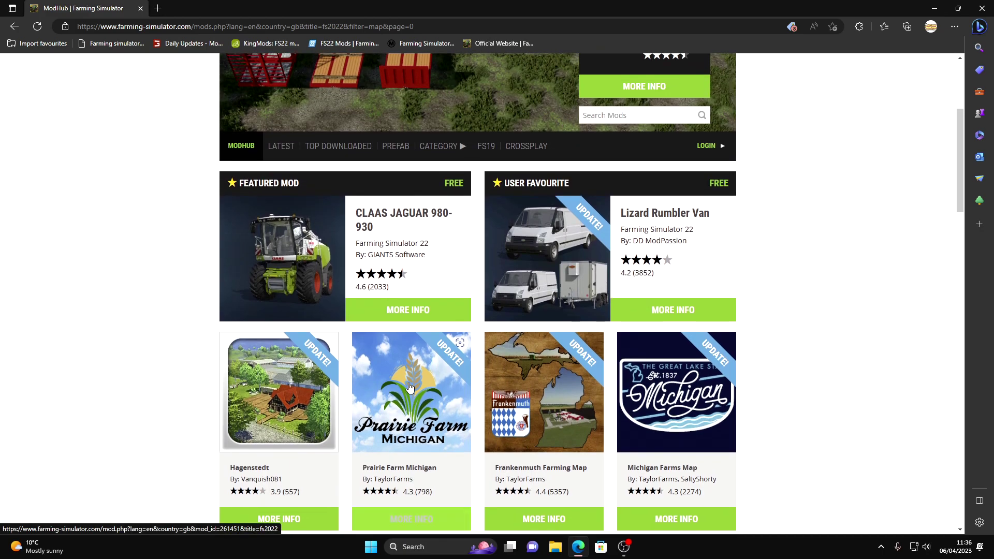
scroll(409, 388, down, 4)
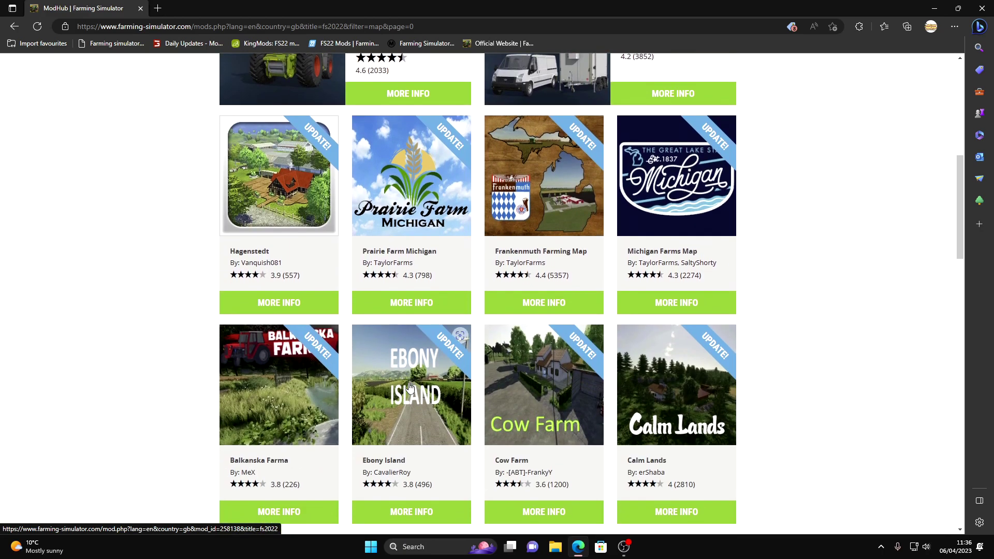
scroll(410, 387, down, 3)
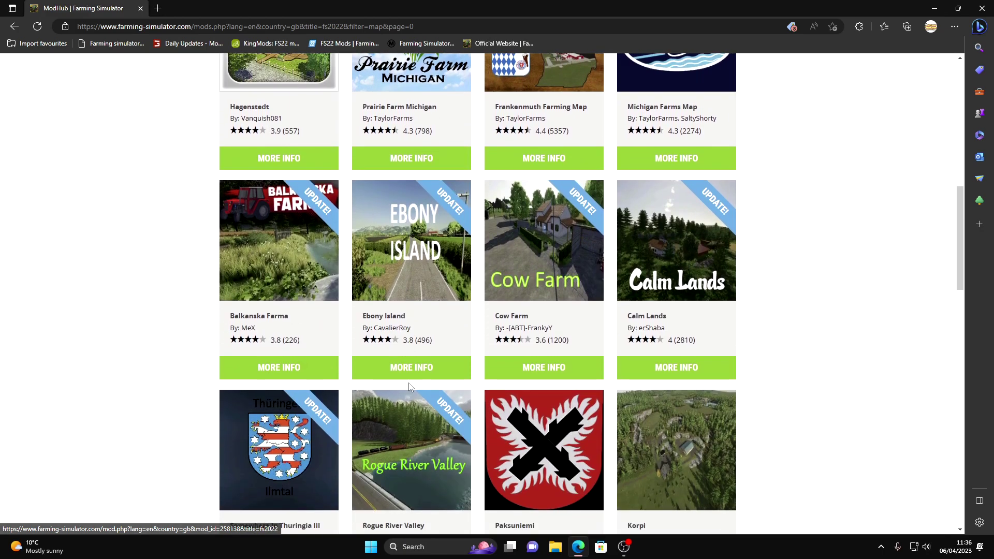
scroll(410, 386, down, 3)
scroll(410, 383, down, 7)
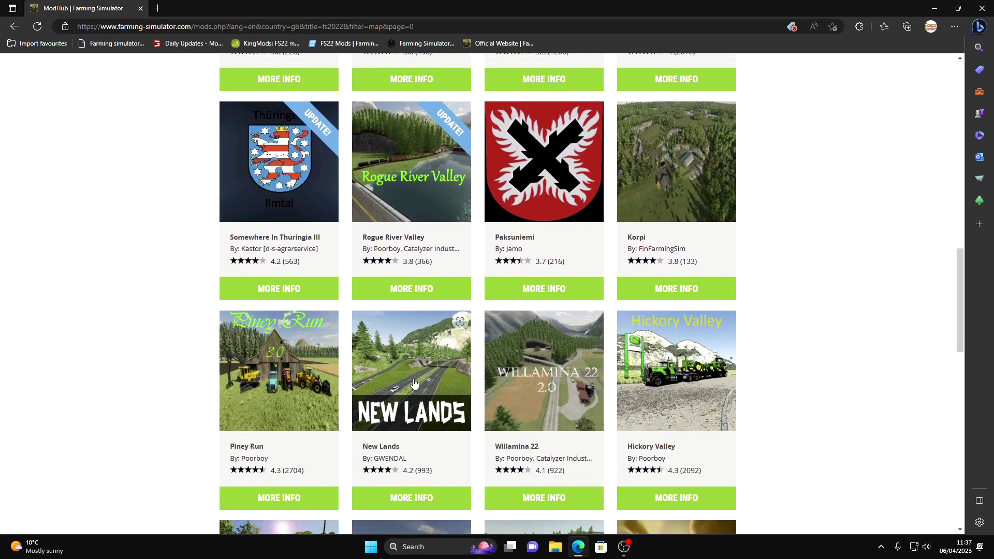
scroll(414, 383, down, 3)
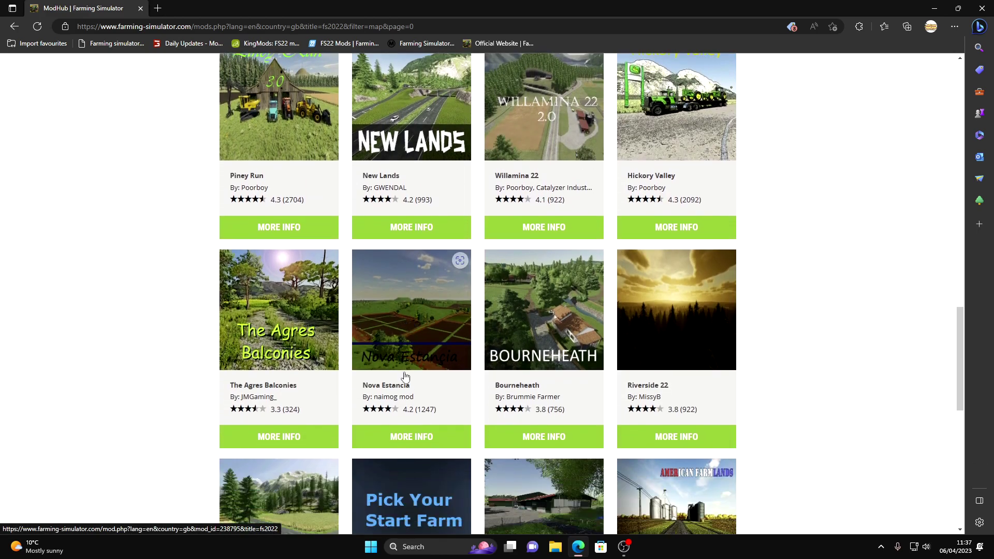
scroll(420, 374, down, 2)
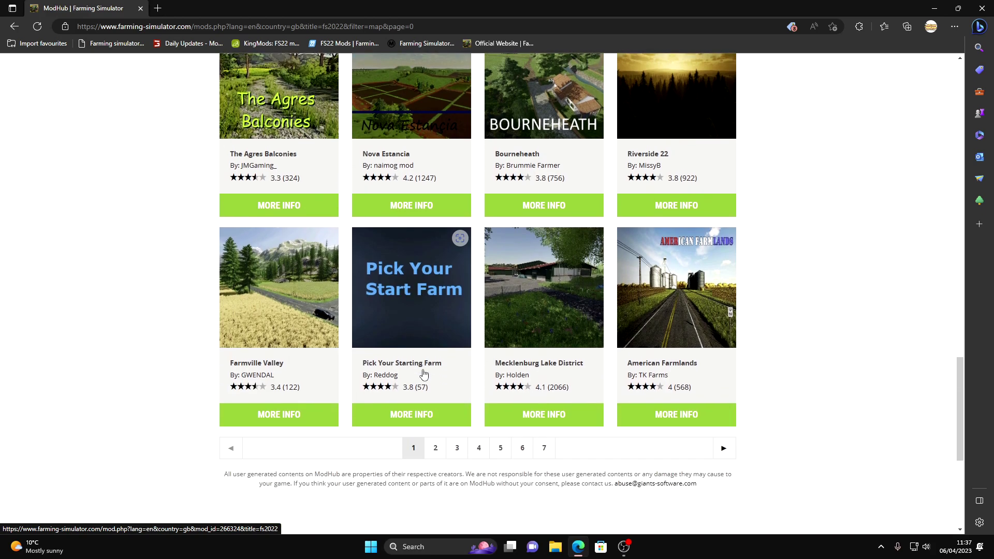
Open the Riverside 22 map's details, review its key features and changelog, and download the mod.
scroll(674, 205, up, 1)
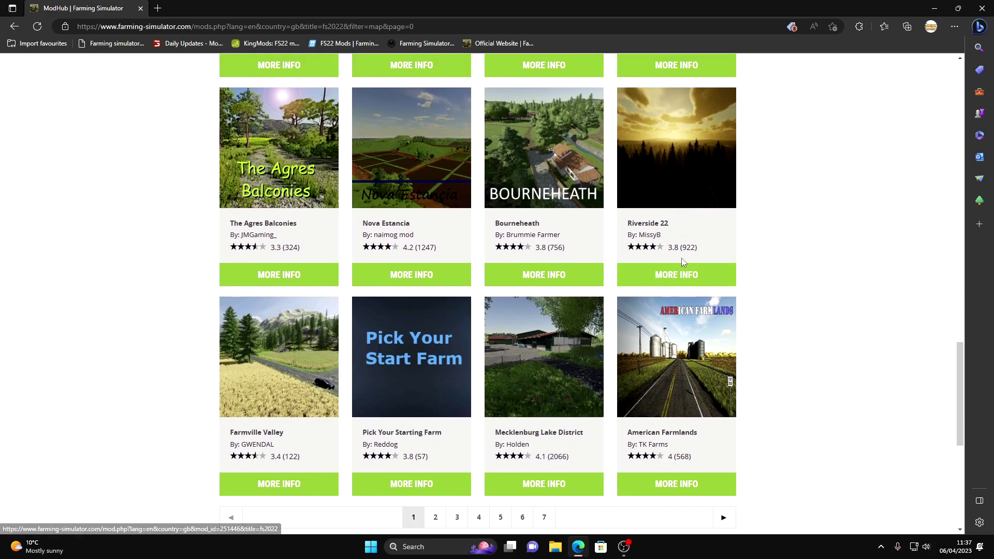
click(679, 273)
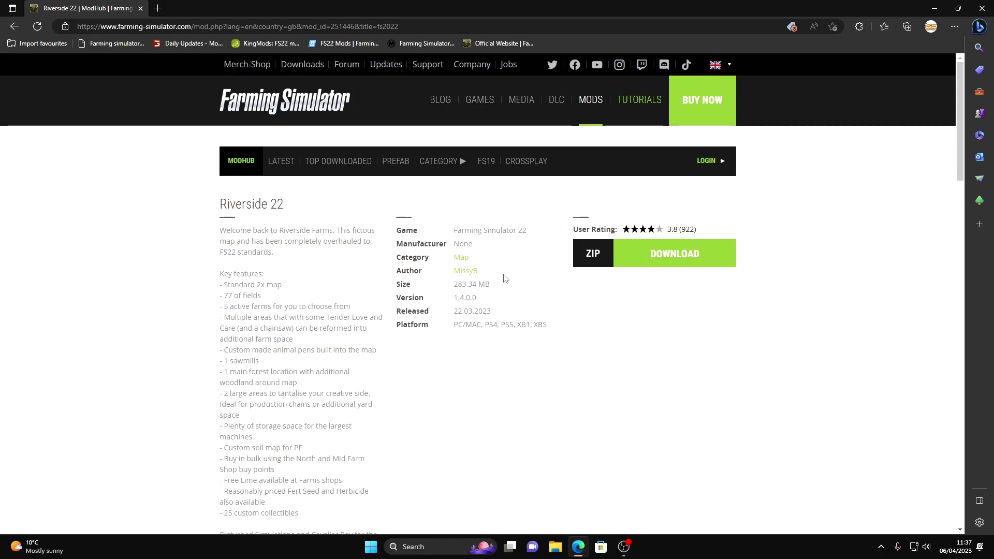
scroll(300, 315, down, 7)
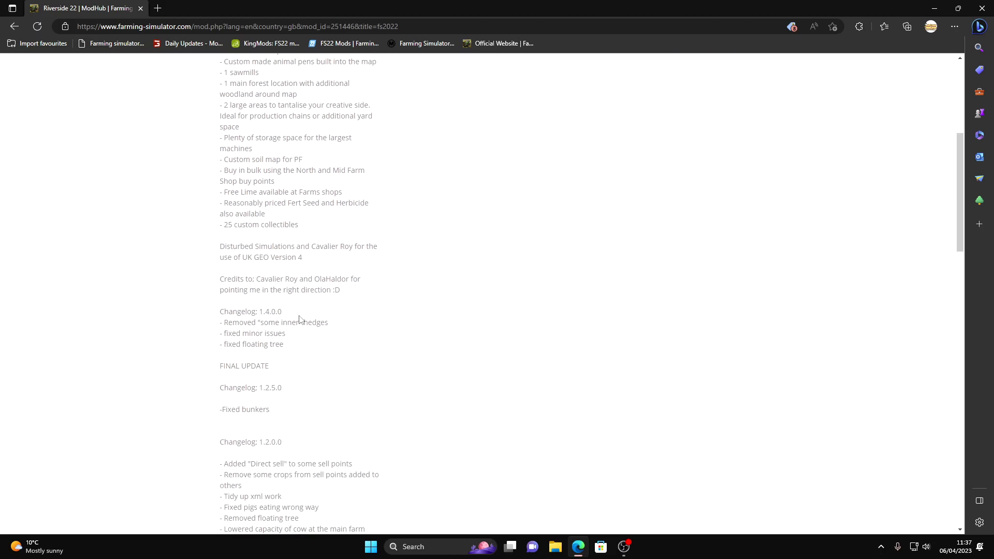
scroll(300, 320, up, 6)
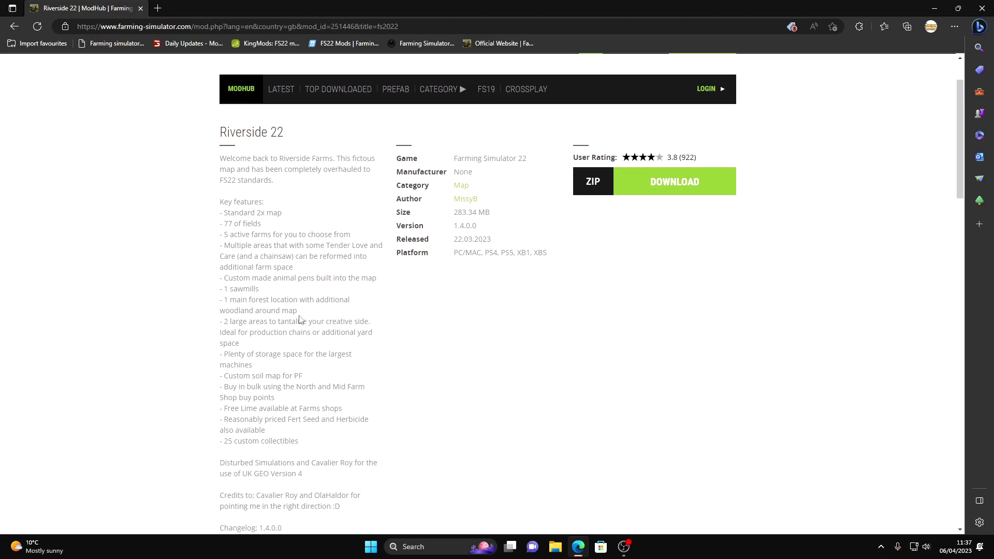
scroll(299, 319, down, 3)
scroll(300, 320, up, 4)
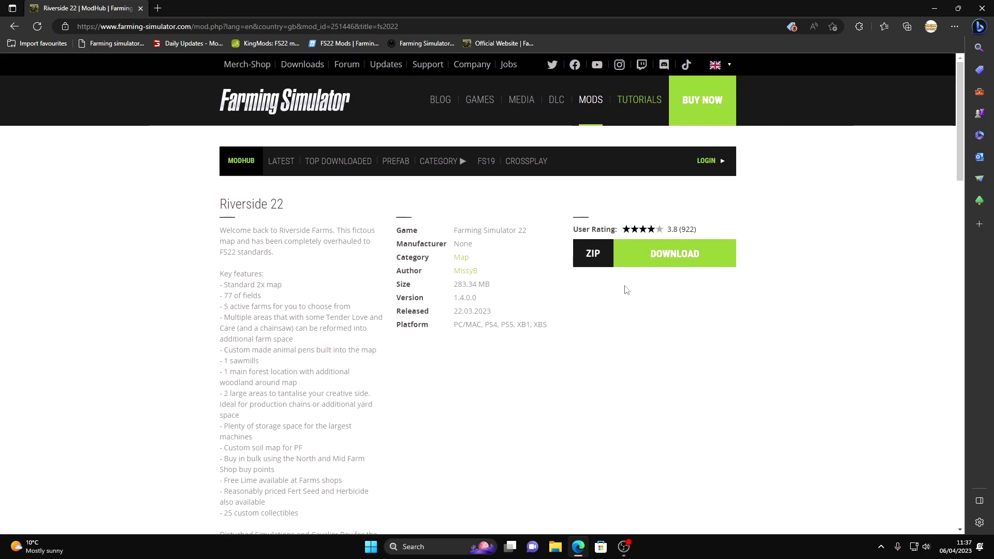
click(645, 259)
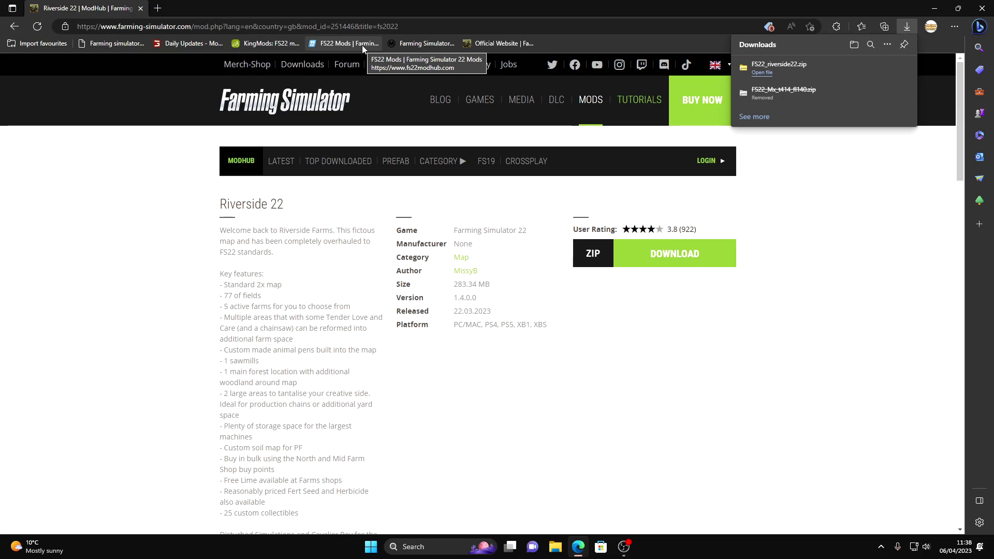
Open the fs22modhub.com website from the favourites and show its FS22 Tractors category.
click(362, 45)
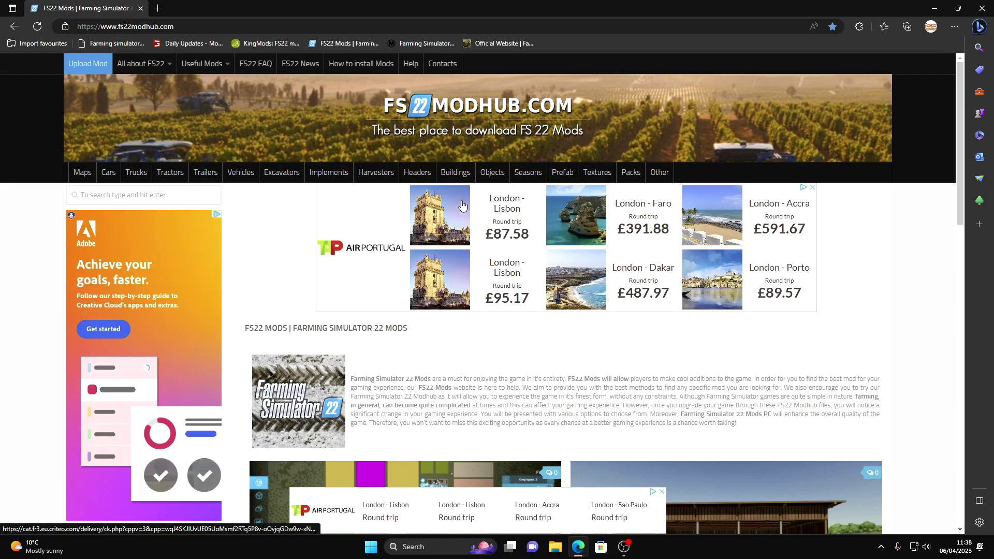
scroll(502, 295, down, 5)
scroll(501, 295, down, 4)
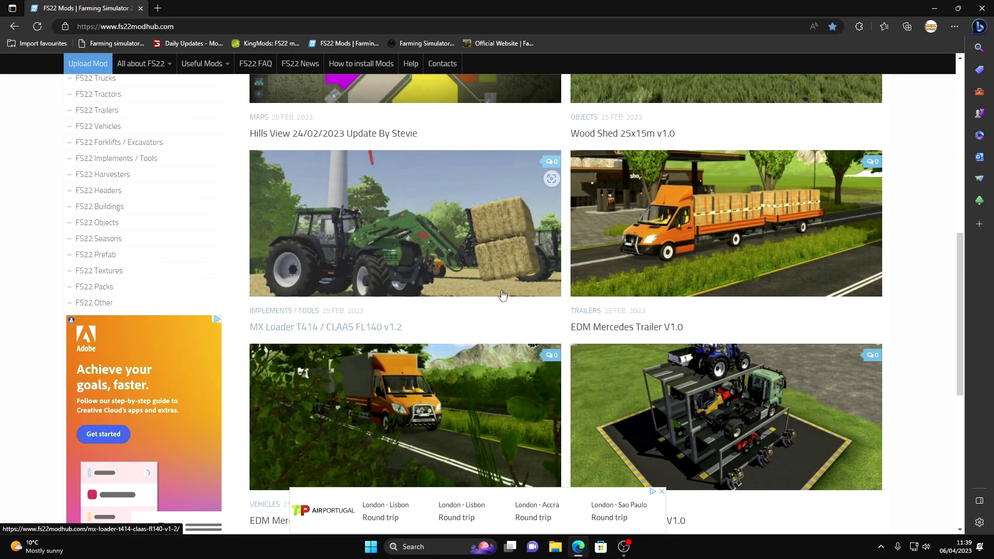
scroll(502, 288, up, 6)
scroll(120, 309, down, 4)
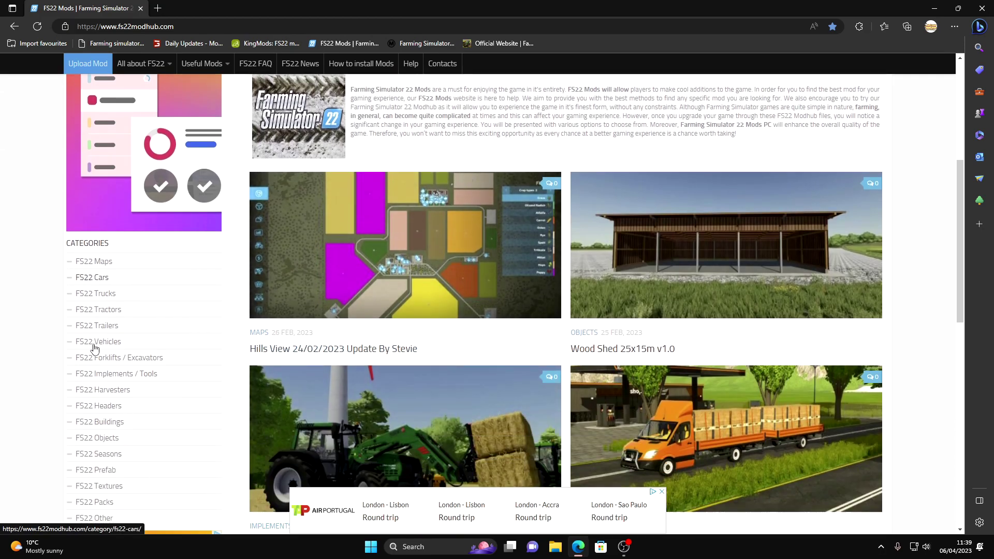
scroll(121, 309, up, 3)
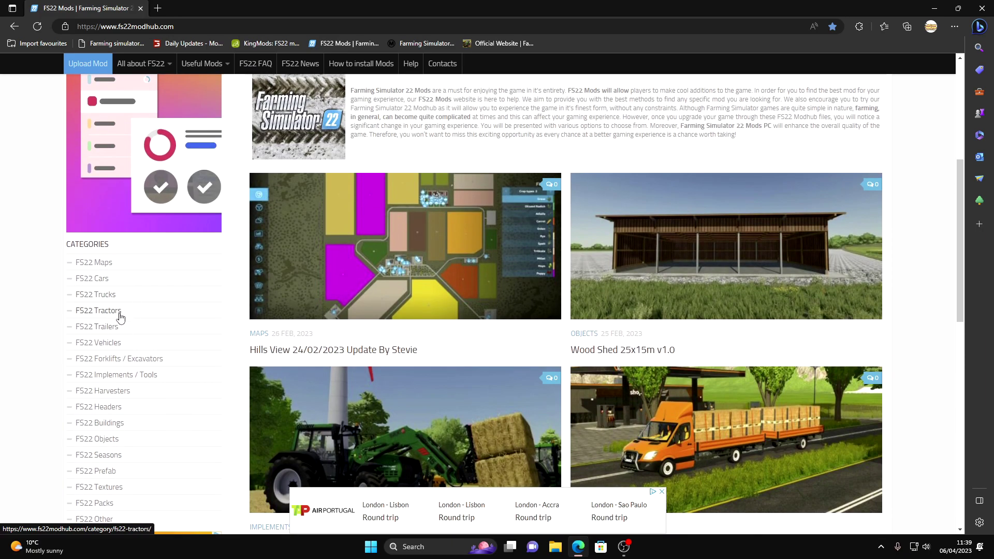
click(118, 311)
Browse the tractor mods and open the John Deere 6R Large Frame Series 2015 V1.0 entry.
scroll(439, 377, down, 3)
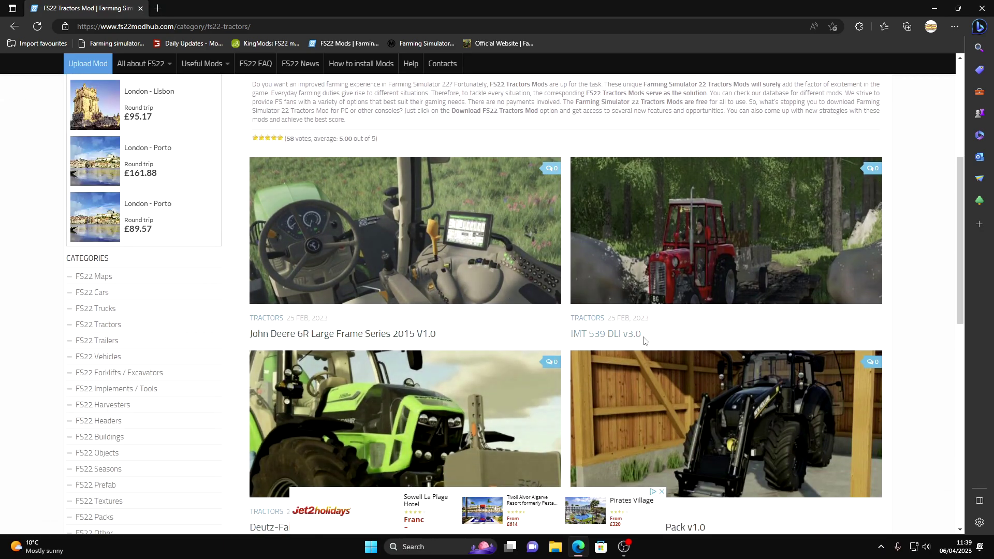
scroll(642, 343, down, 5)
scroll(435, 310, down, 4)
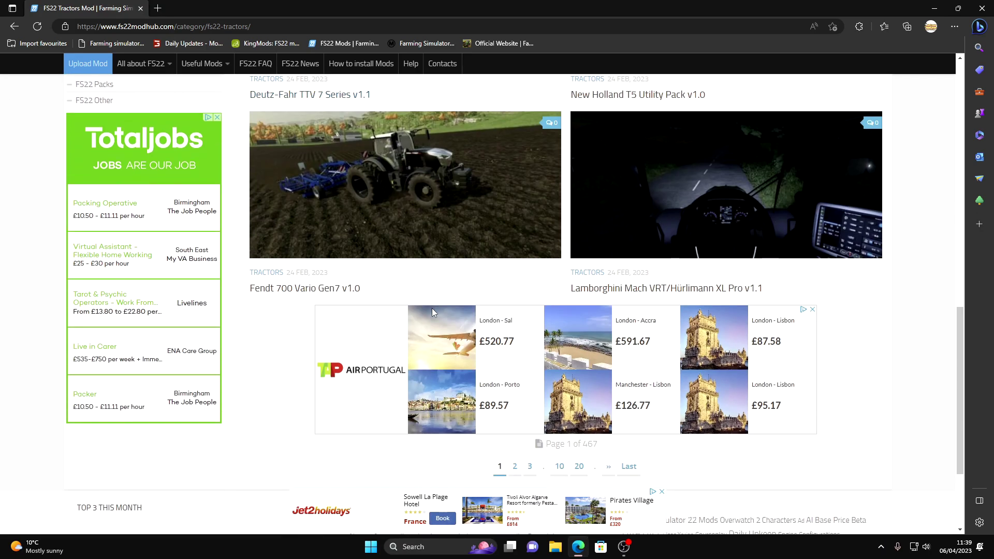
scroll(432, 309, up, 3)
scroll(517, 335, up, 6)
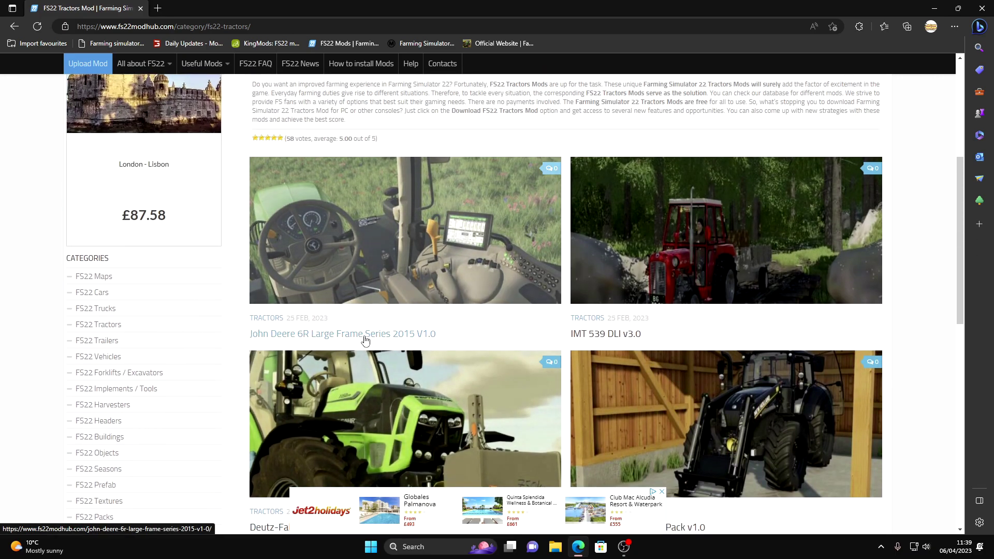
click(367, 336)
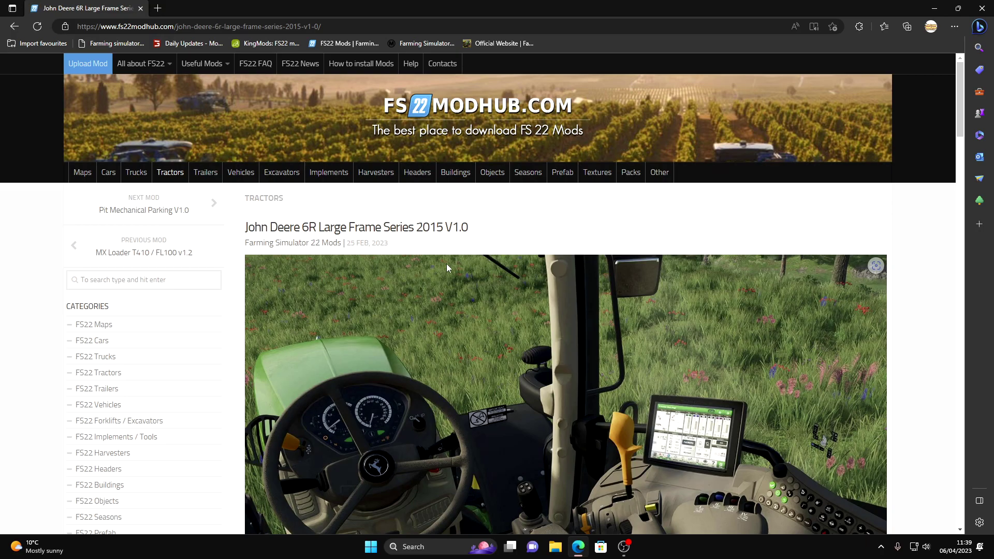
Examine the John Deere 6R mod's pictures, configuration options and required mods.
scroll(457, 322, down, 8)
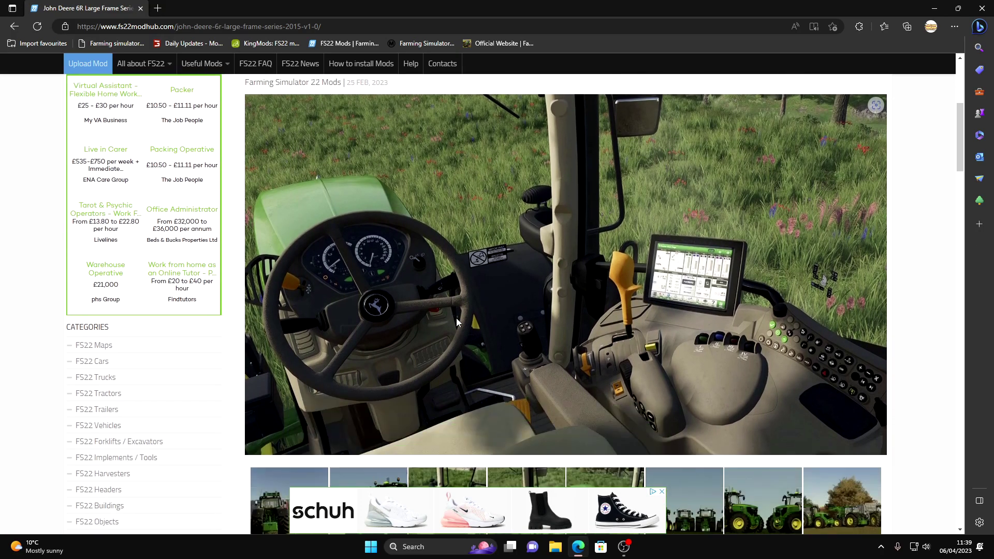
scroll(456, 322, down, 8)
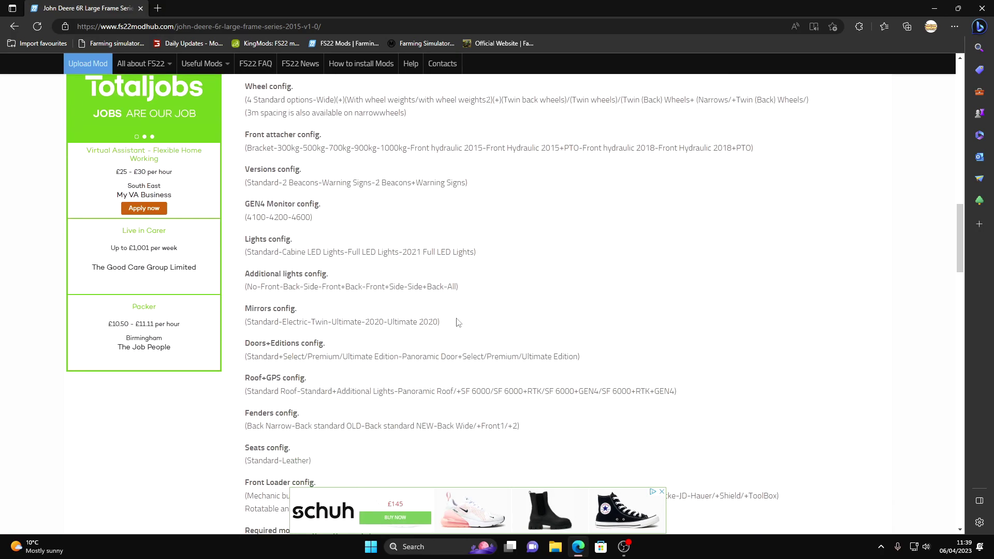
scroll(457, 323, up, 3)
scroll(456, 323, up, 1)
scroll(402, 369, down, 2)
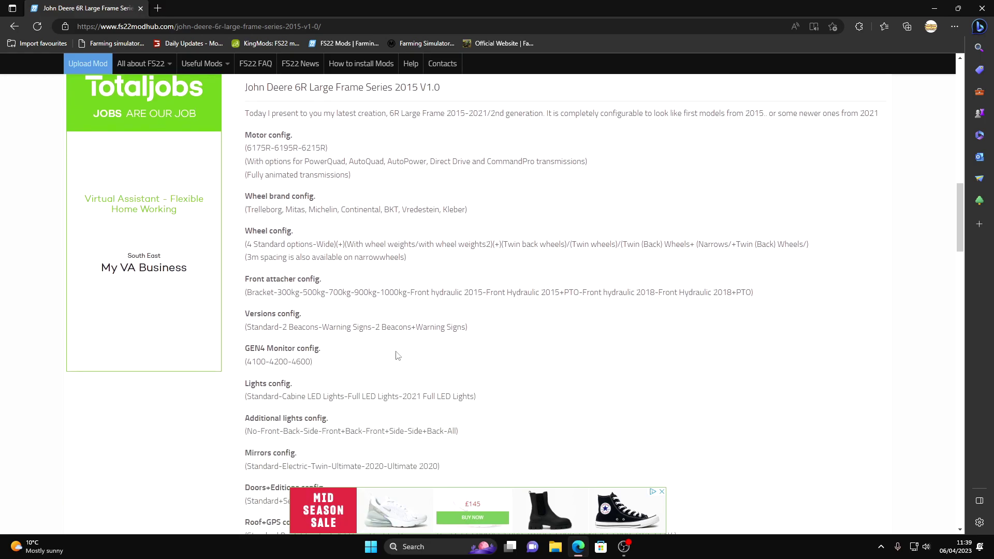
scroll(412, 357, down, 7)
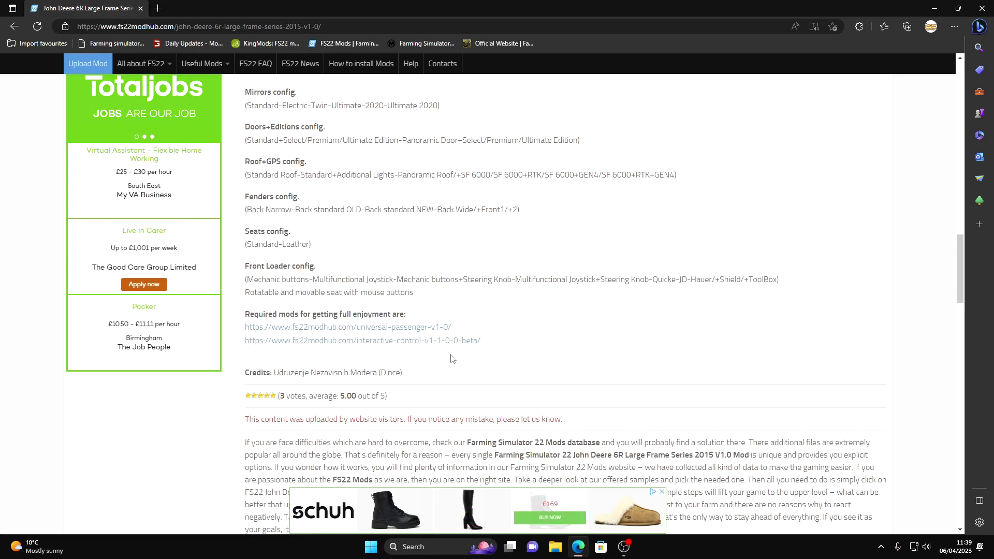
Download FS22_JohnDeere_6R_LargeFrame_2015.zip from the mod page through both dl-file.com download stages, and close the browser.
scroll(451, 357, down, 5)
scroll(461, 352, down, 1)
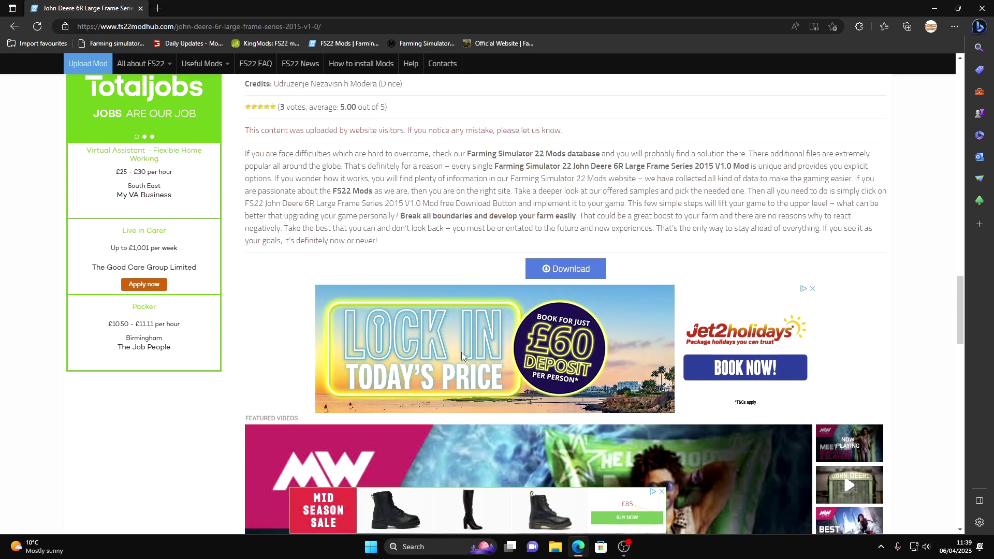
click(567, 273)
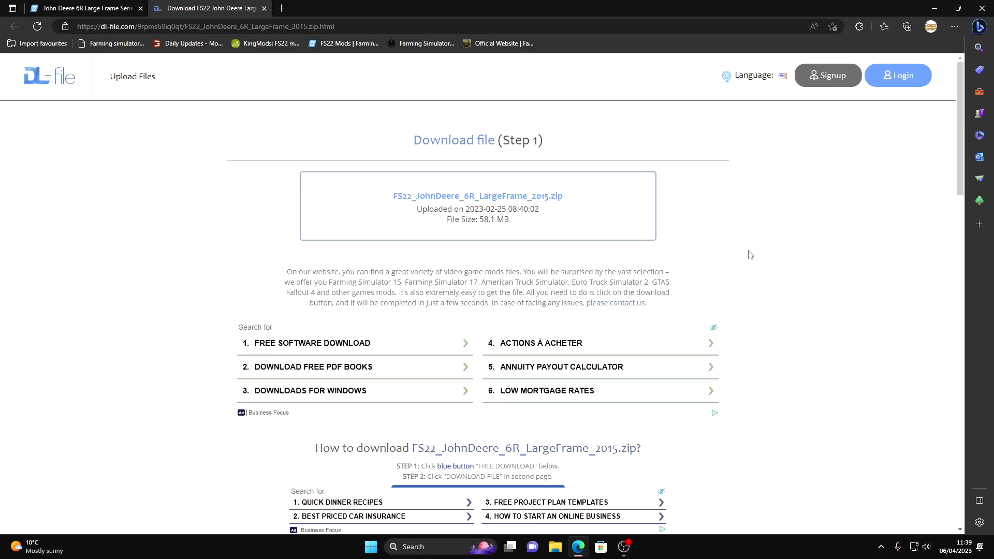
scroll(750, 254, down, 4)
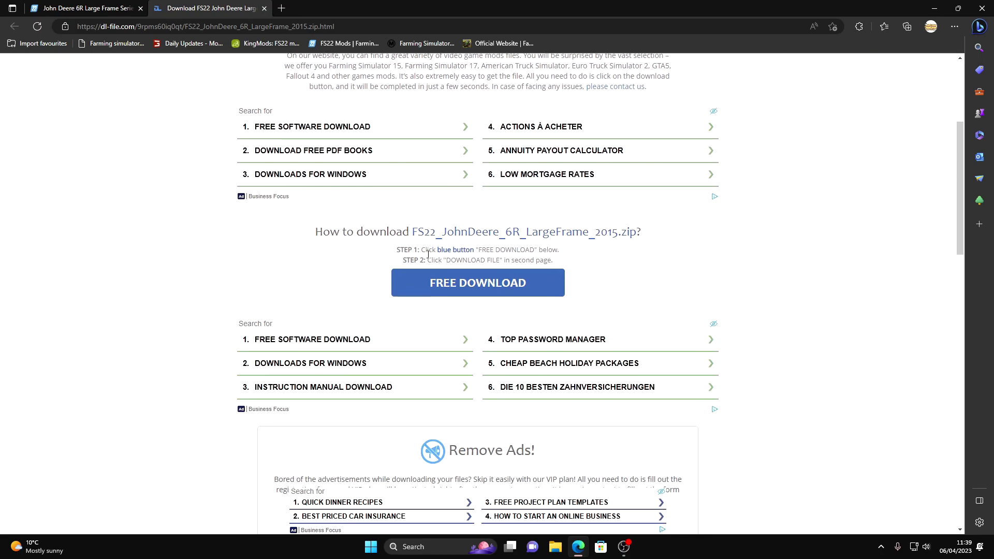
click(479, 289)
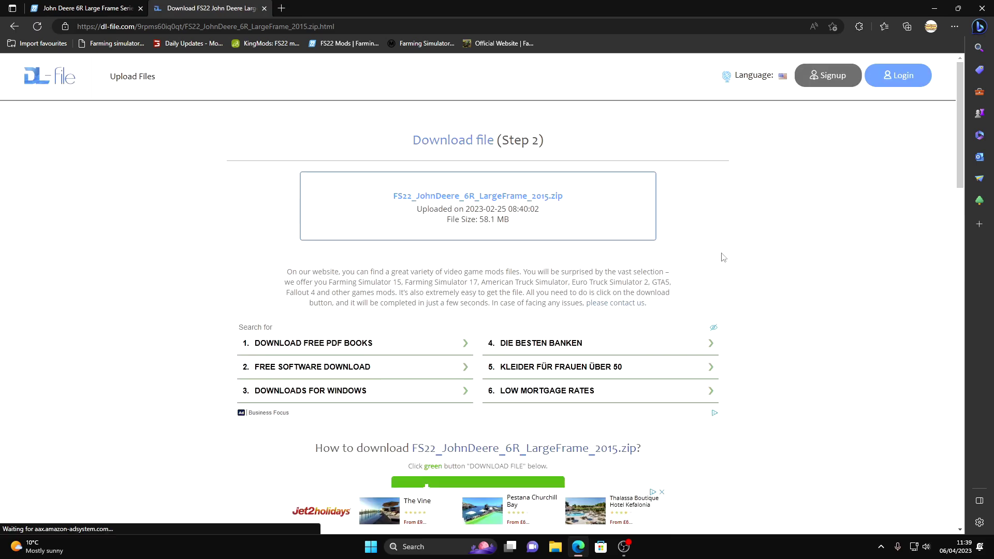
scroll(809, 249, down, 4)
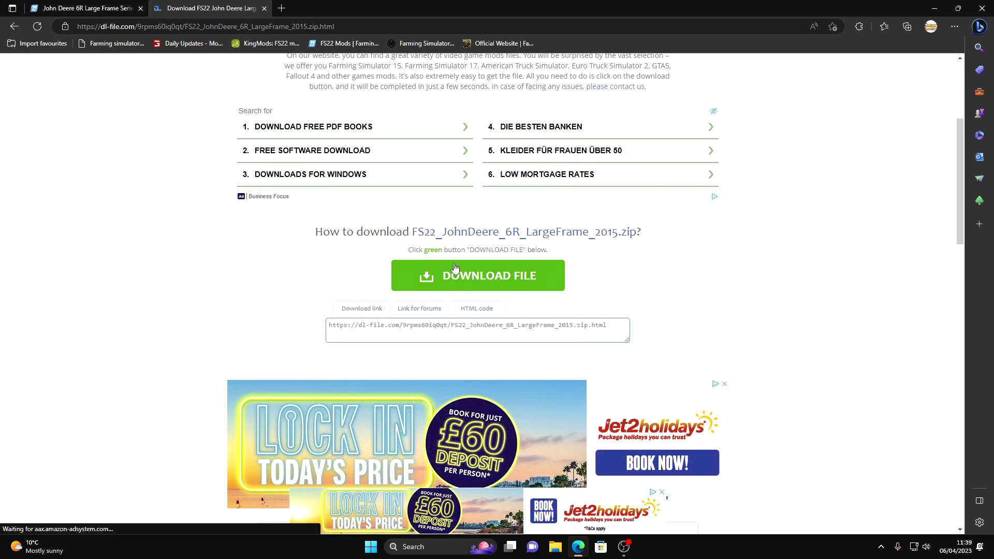
click(490, 278)
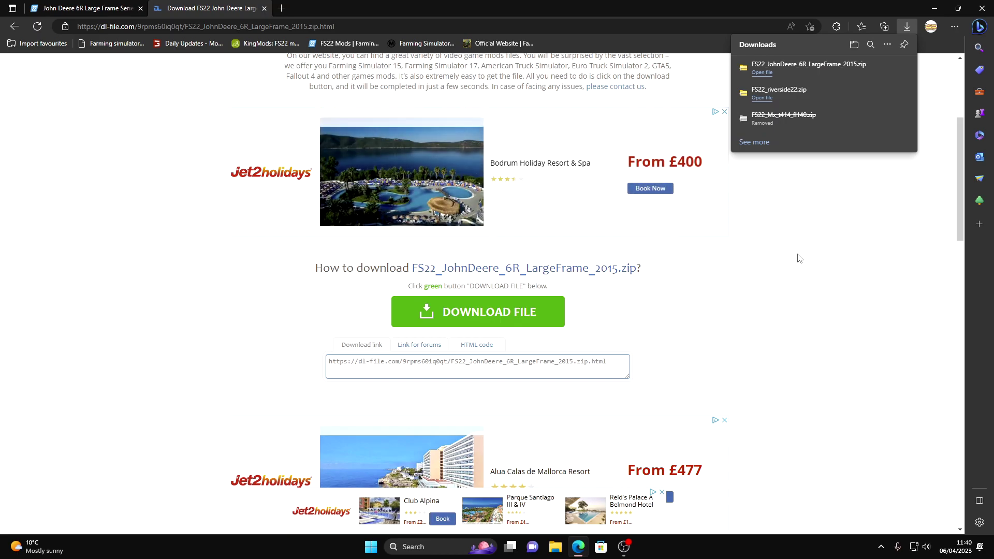
click(982, 9)
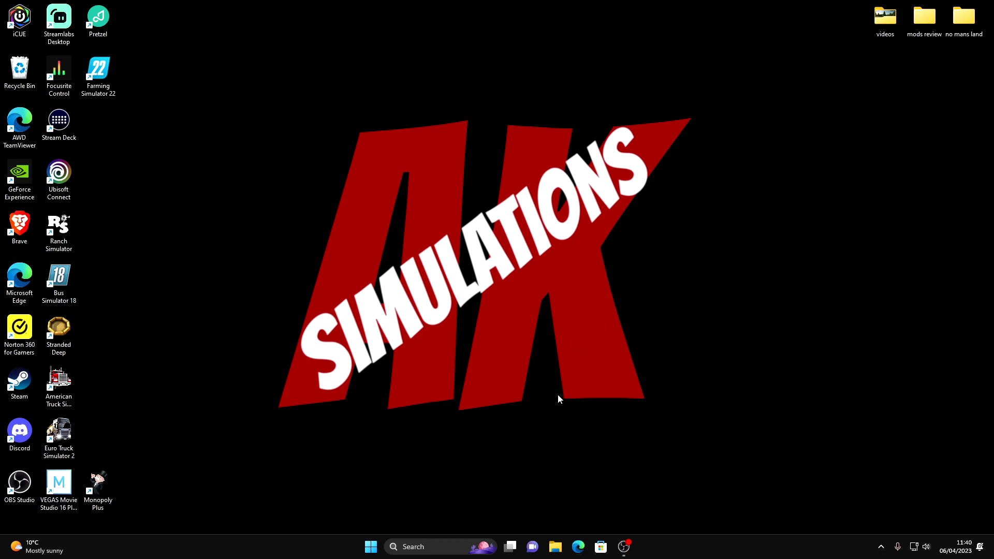
In File Explorer's Downloads folder, select the FS22_JohnDeere_6R_LargeFrame_2015 and FS22_riverside22 zip files and cut them.
click(555, 547)
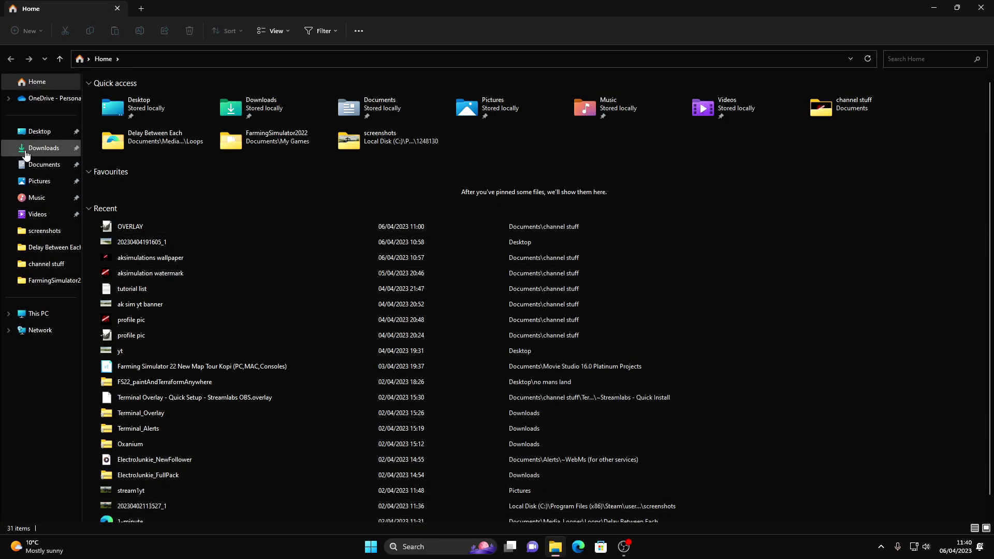
click(26, 152)
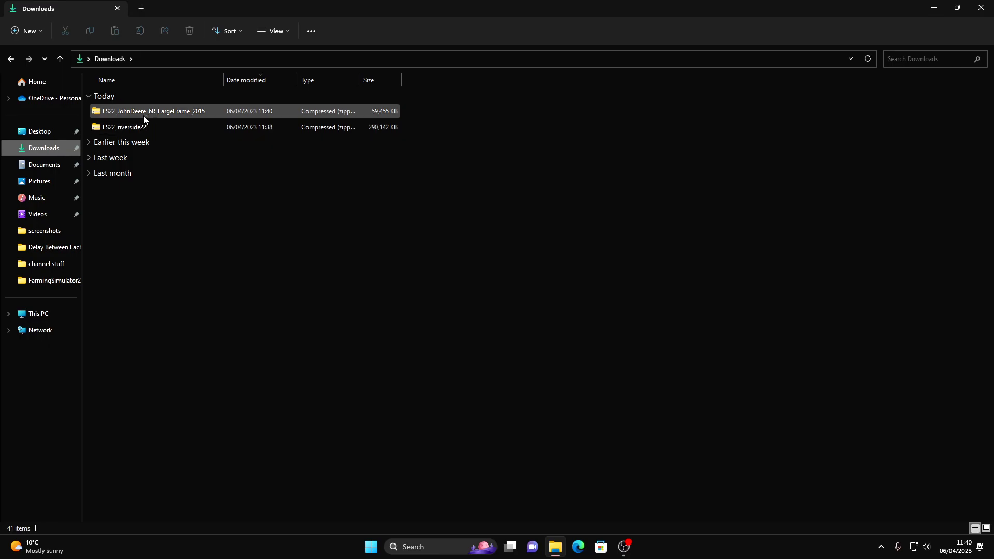
click(183, 110)
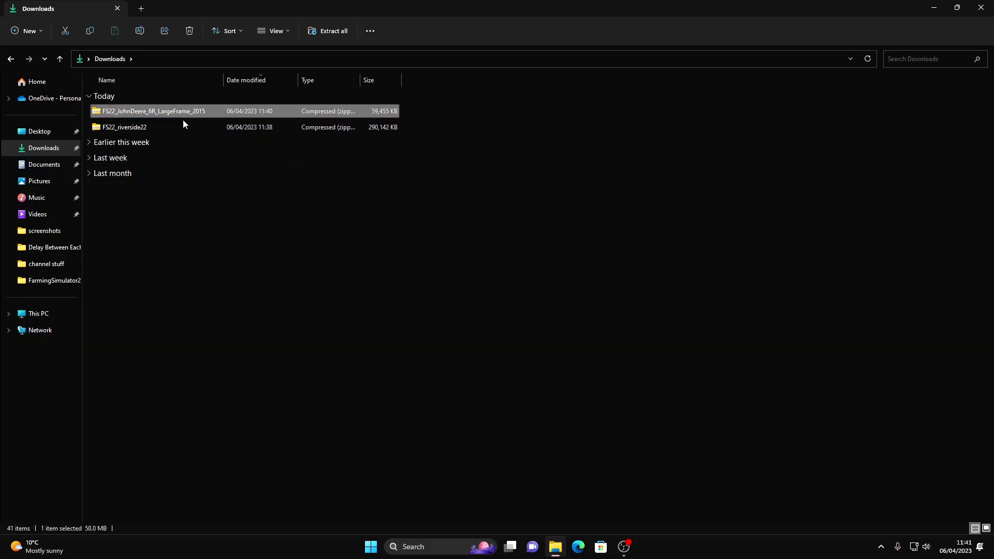
click(183, 127)
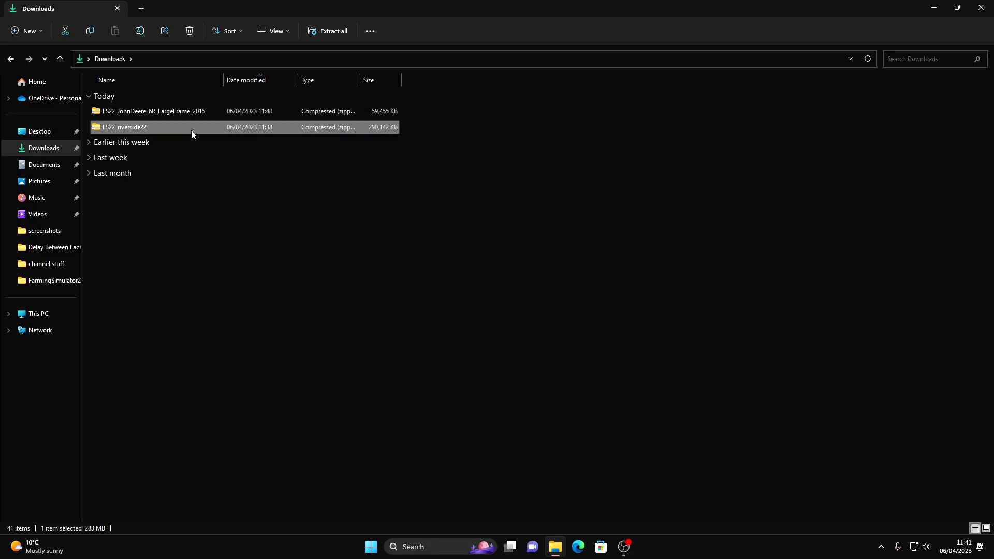
ctrl+click(191, 129)
click(195, 126)
key(shift+Up)
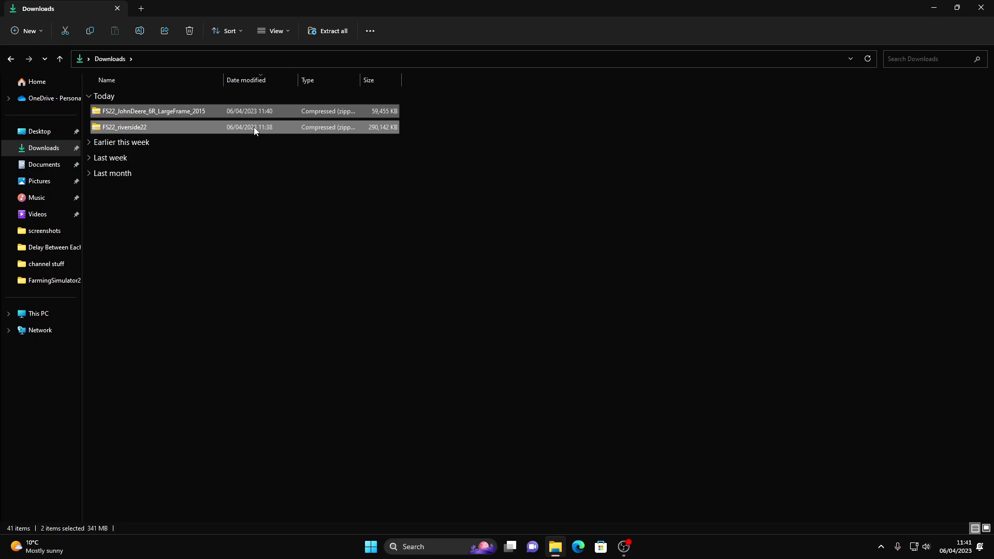
right_click(253, 129)
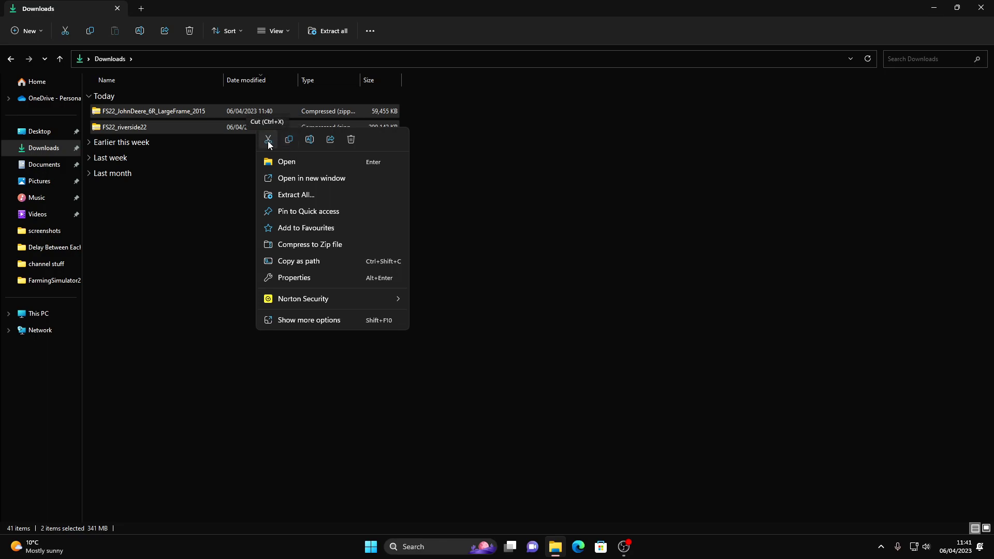
click(268, 141)
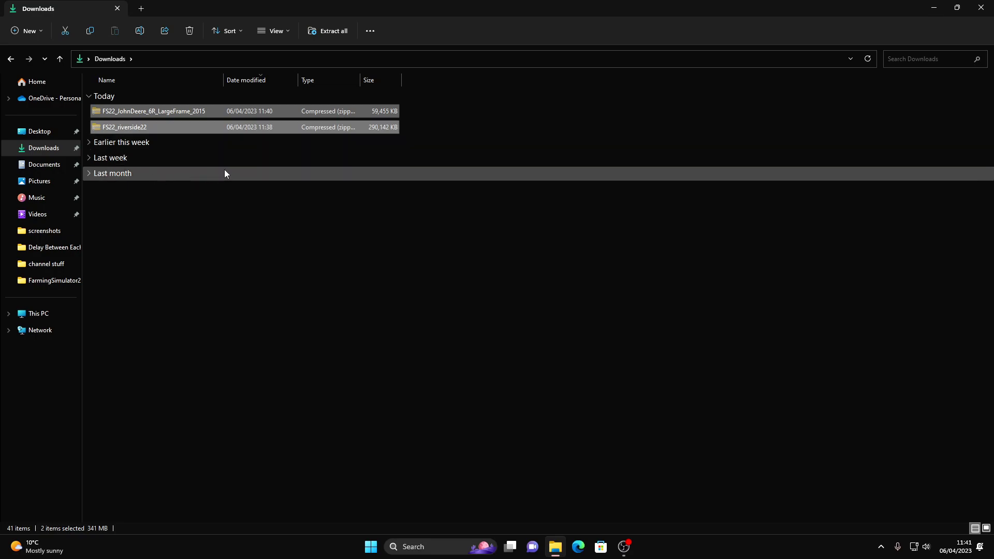
Paste the two cut mod zips into Documents > My Games > FarmingSimulator2022 > mods, and close the file window.
click(56, 165)
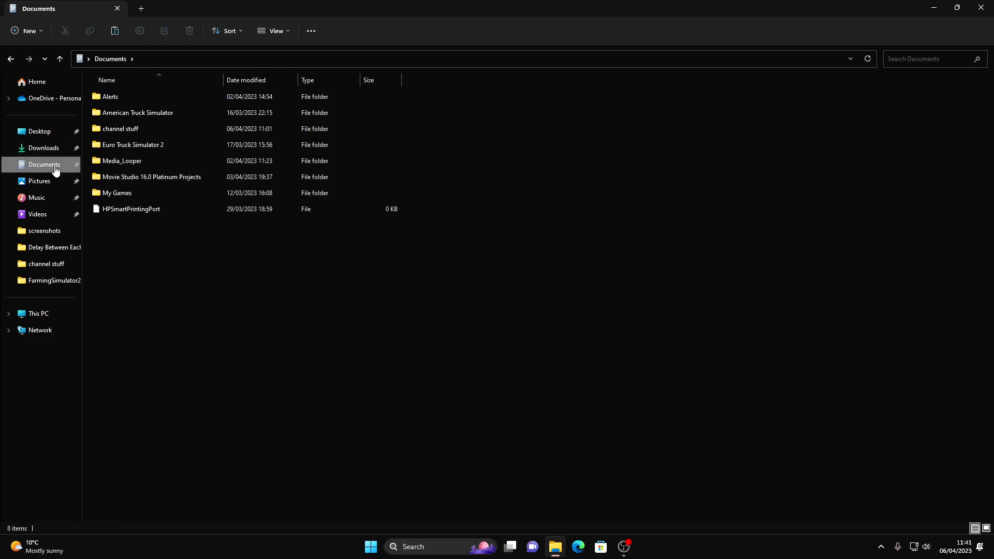
double_click(111, 194)
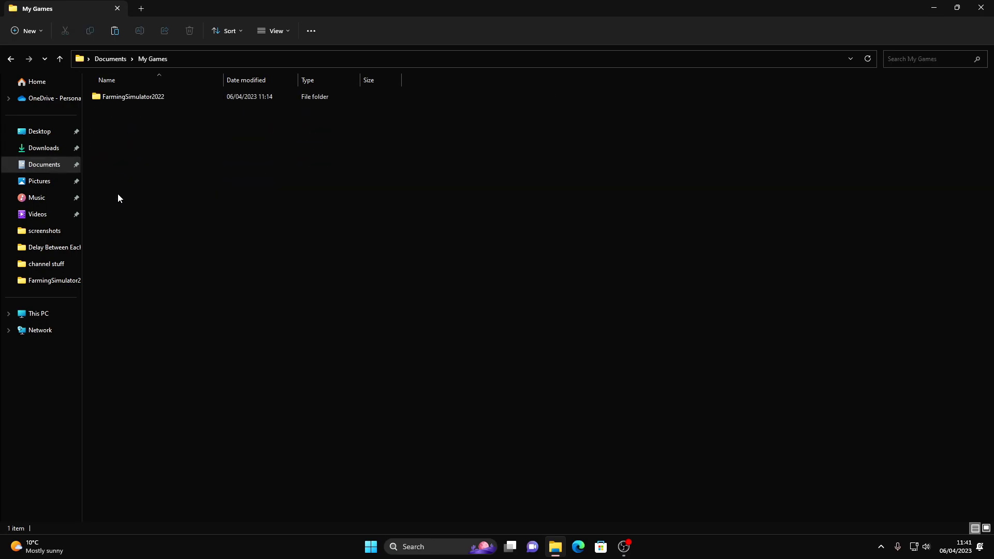
double_click(152, 96)
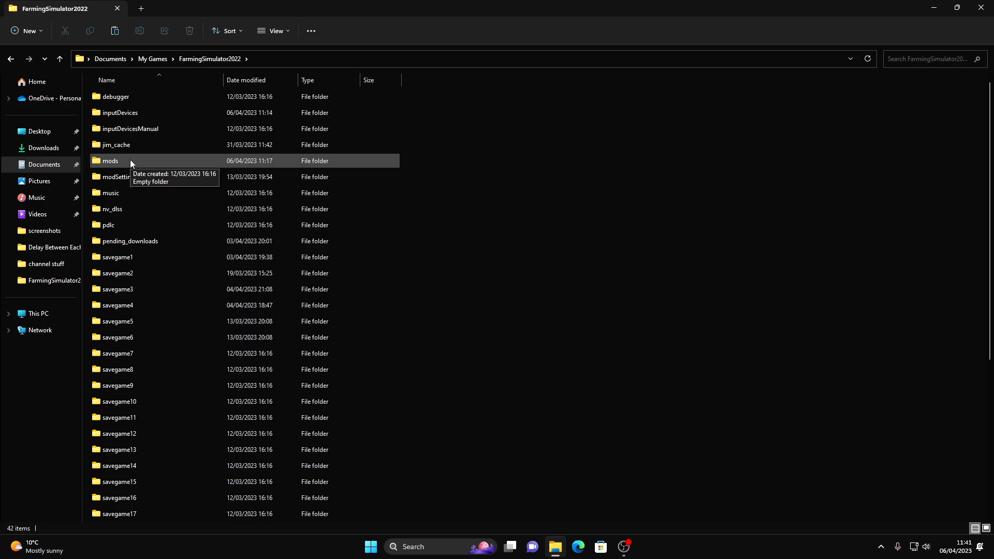
double_click(145, 165)
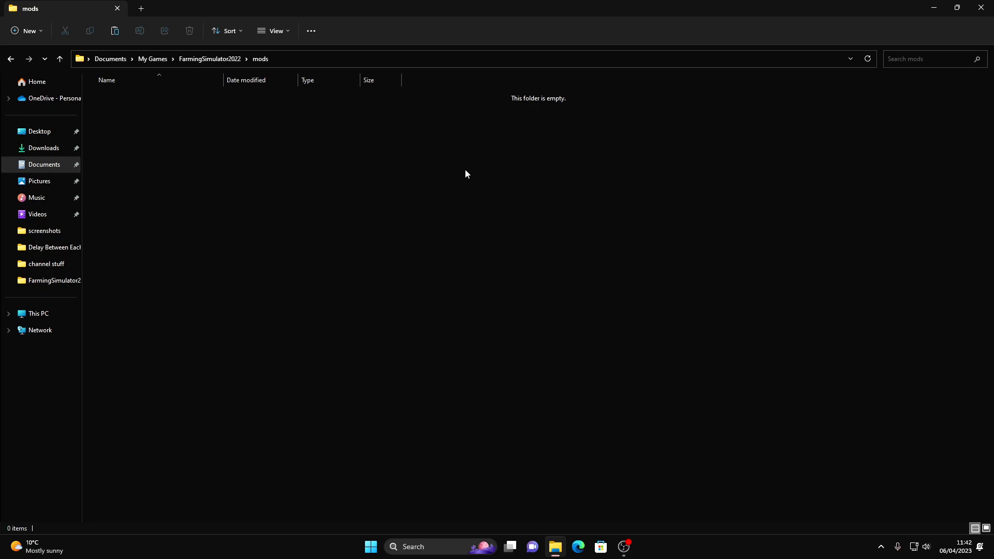
right_click(426, 191)
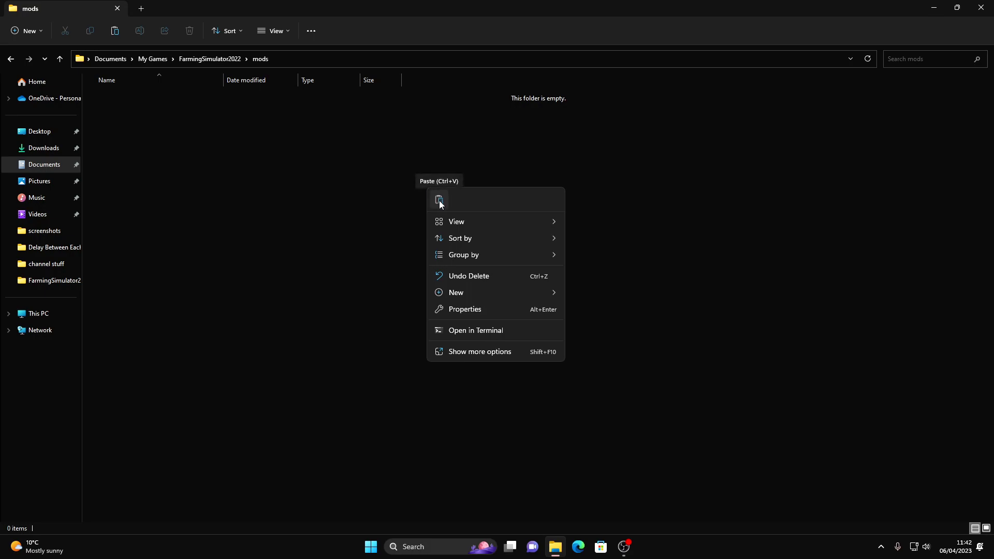
click(439, 200)
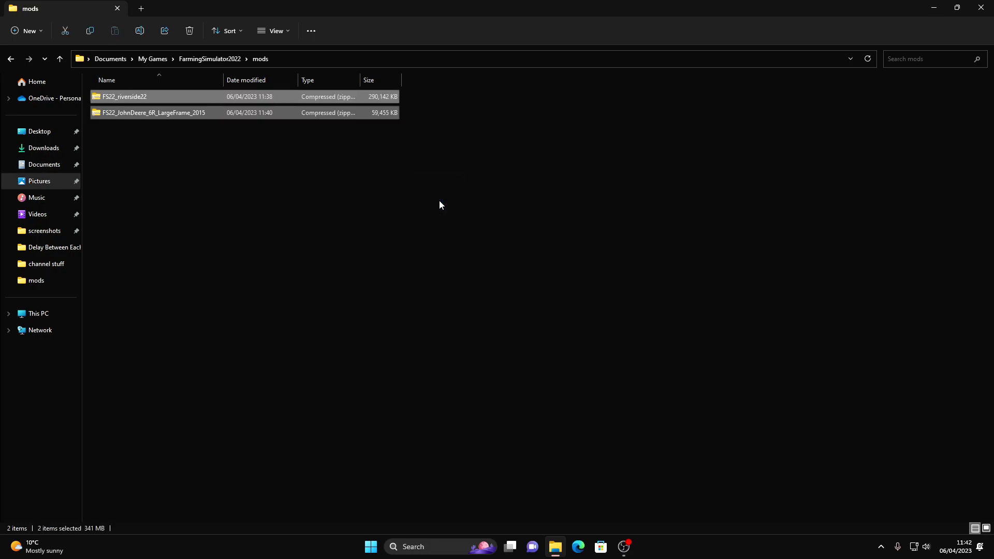
click(236, 150)
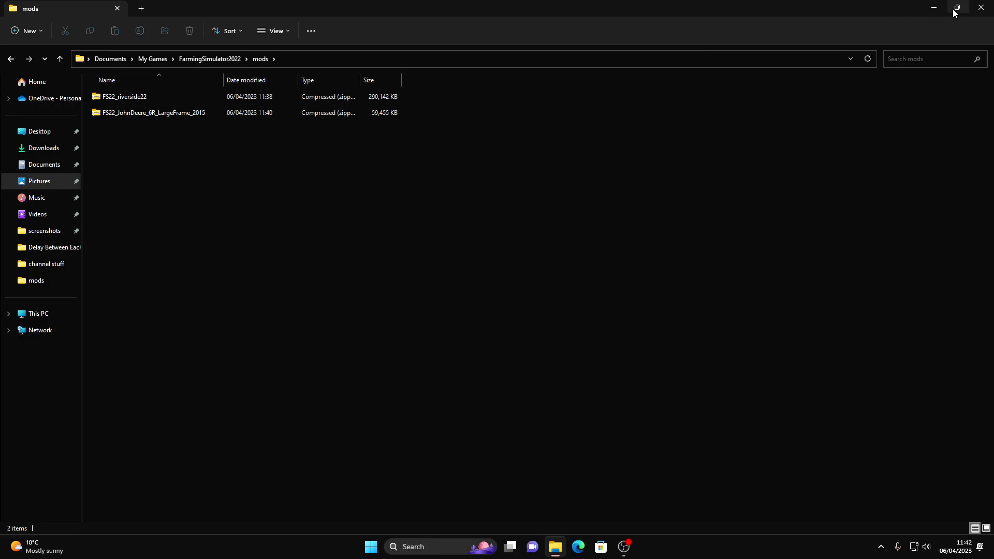
click(982, 8)
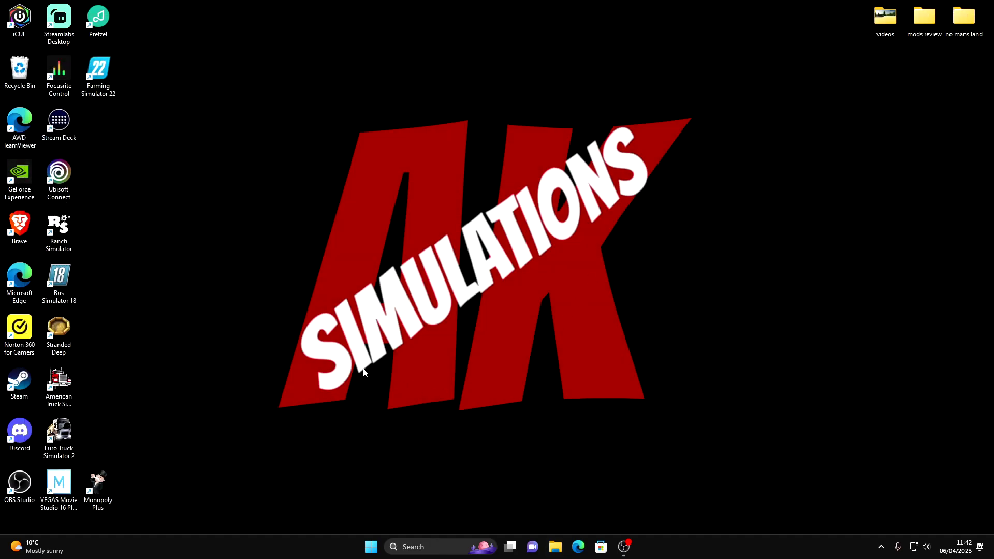
Launch Farming Simulator 22, open its downloadable content and browse through the ModHub categories.
double_click(100, 74)
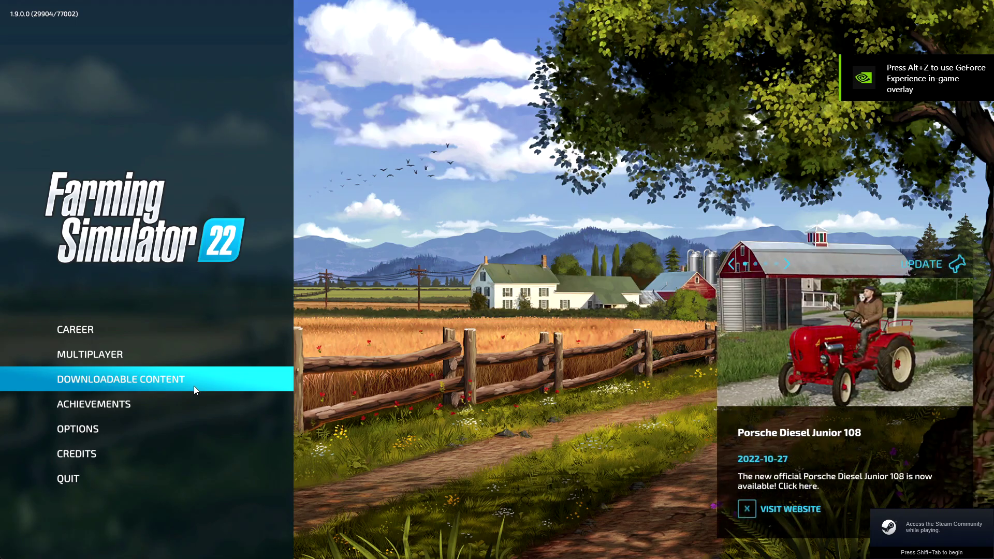
click(181, 390)
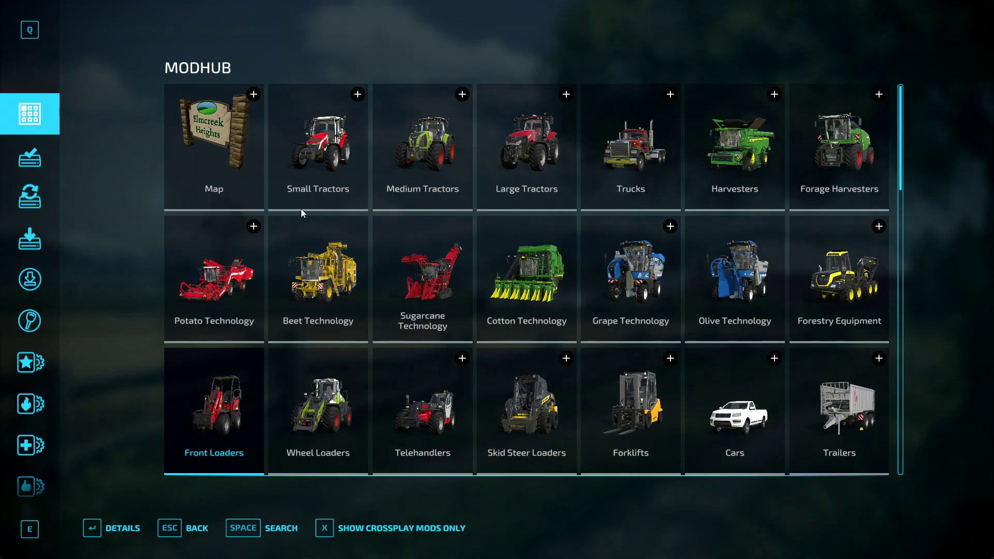
scroll(545, 309, down, 10)
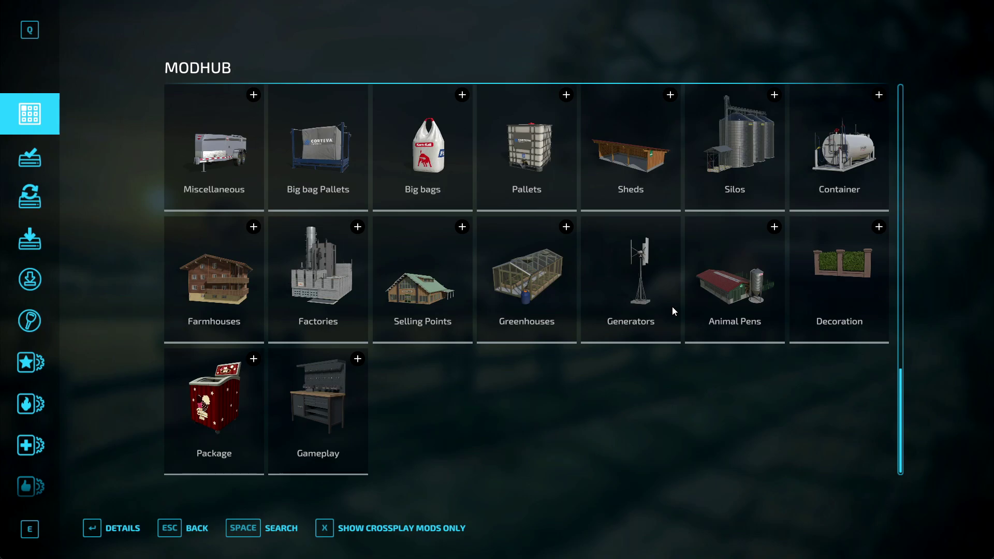
scroll(512, 341, up, 2)
scroll(609, 355, up, 6)
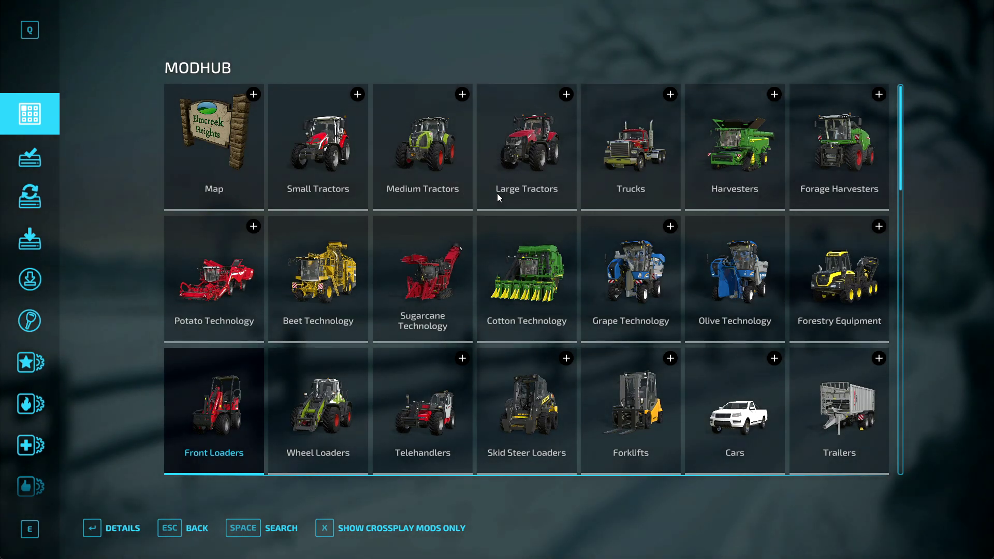
Install the JCB Fastrac ICON Pack from the Large Tractors category and acknowledge the download notice.
click(526, 178)
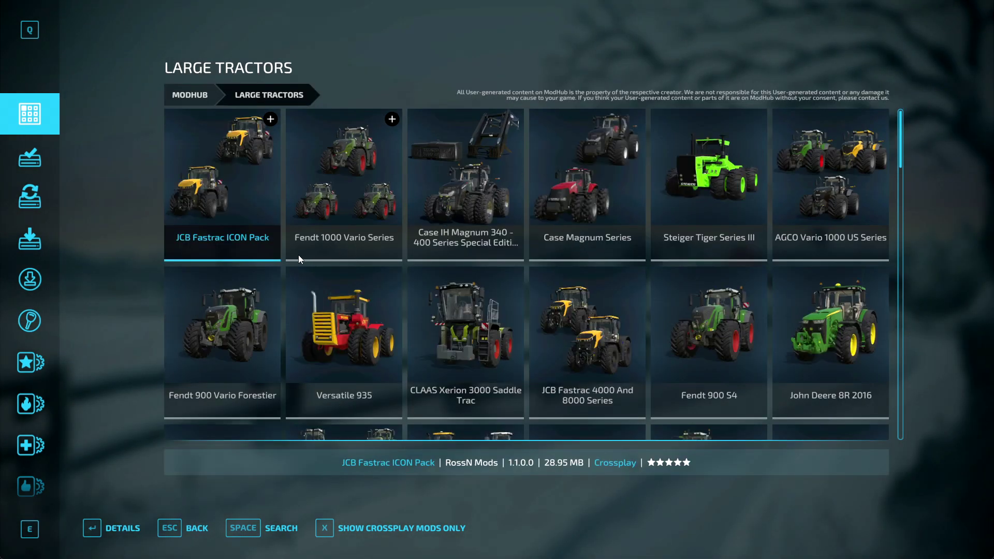
click(222, 206)
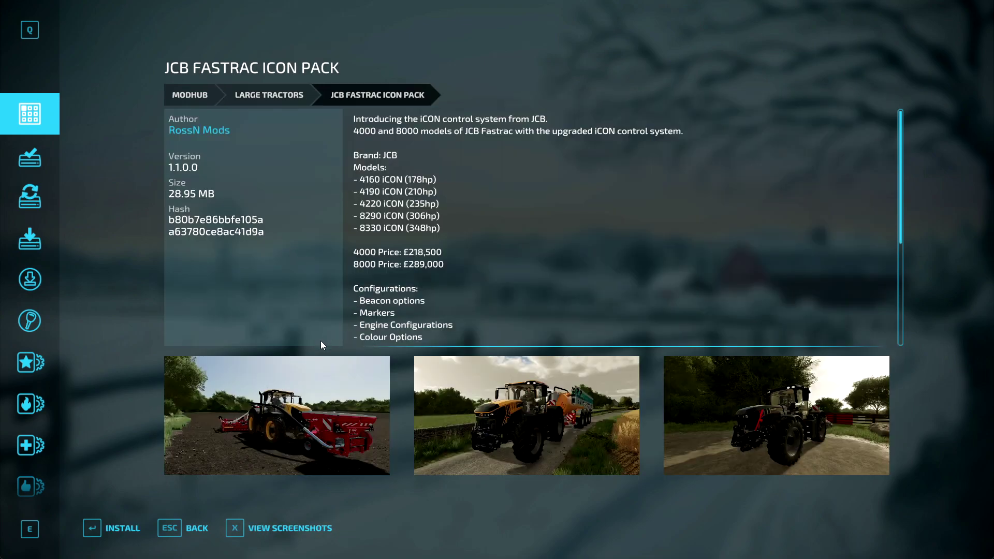
click(115, 530)
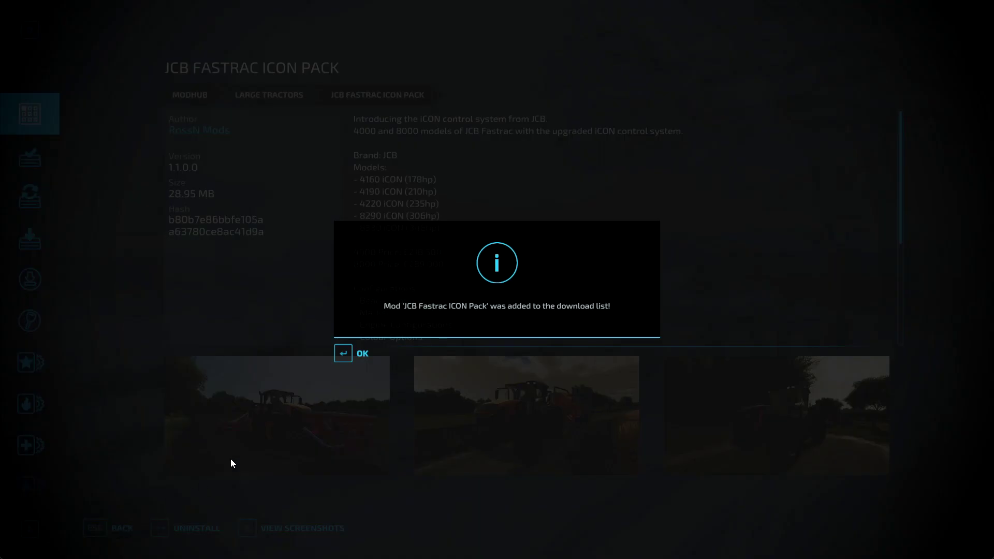
click(350, 356)
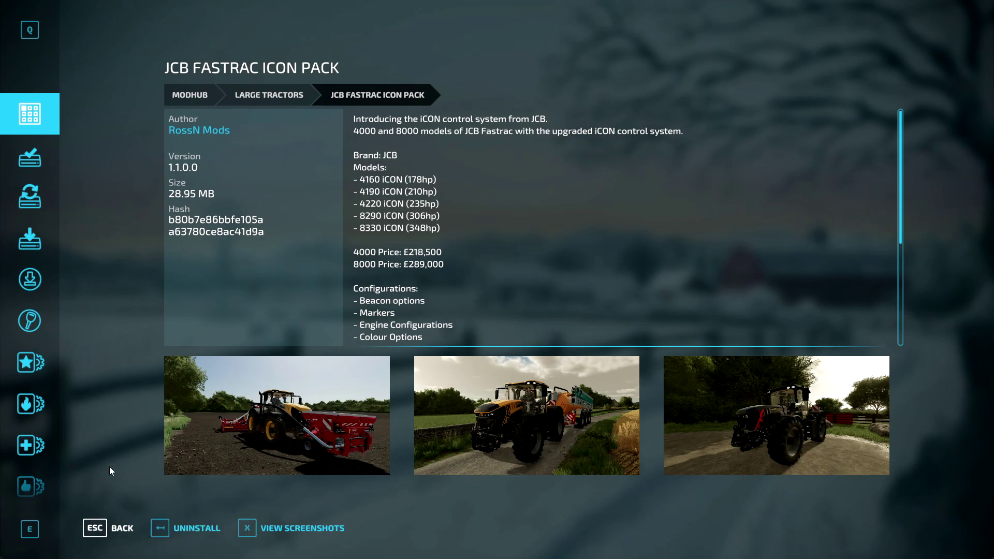
Review the ModHub's Installed, Update, Downloads and DLC sections.
click(35, 169)
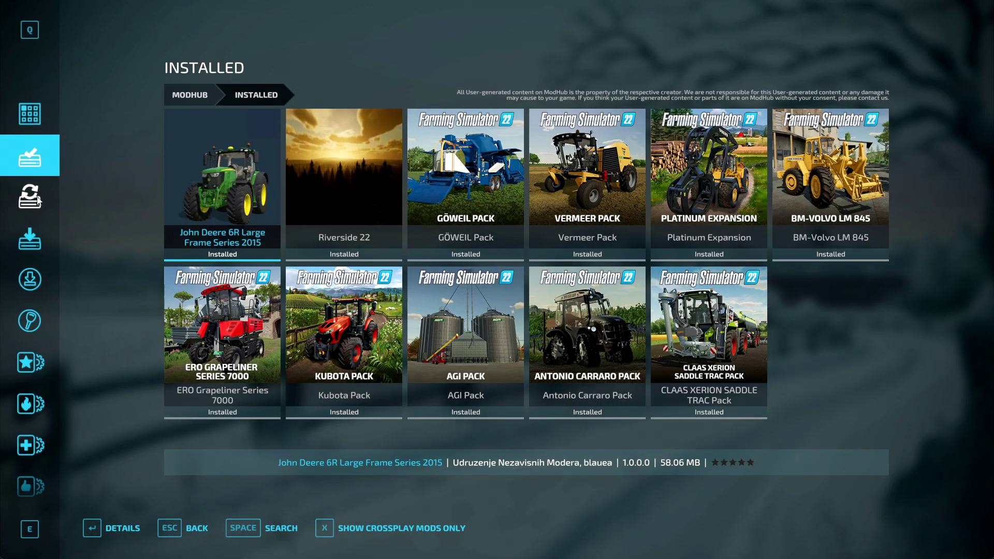
click(33, 205)
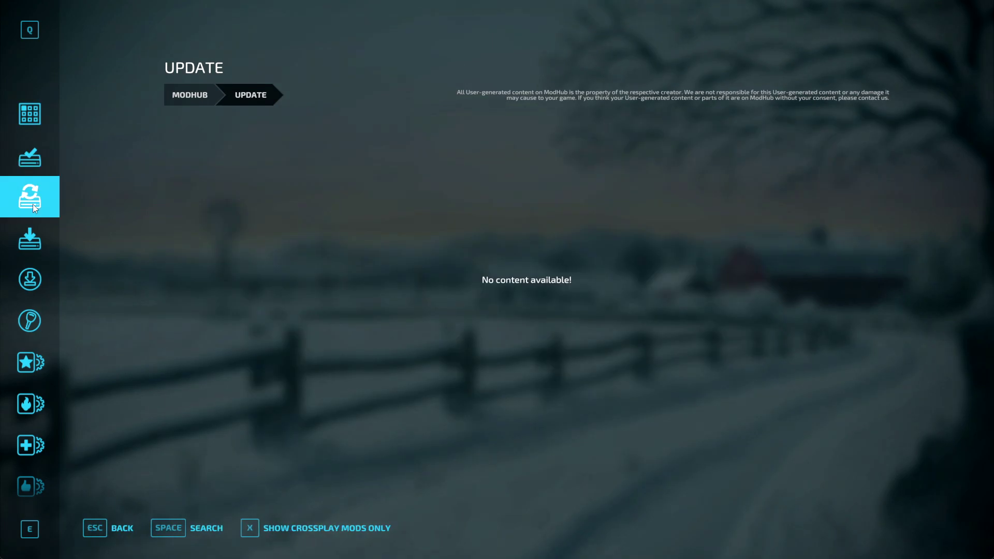
click(33, 161)
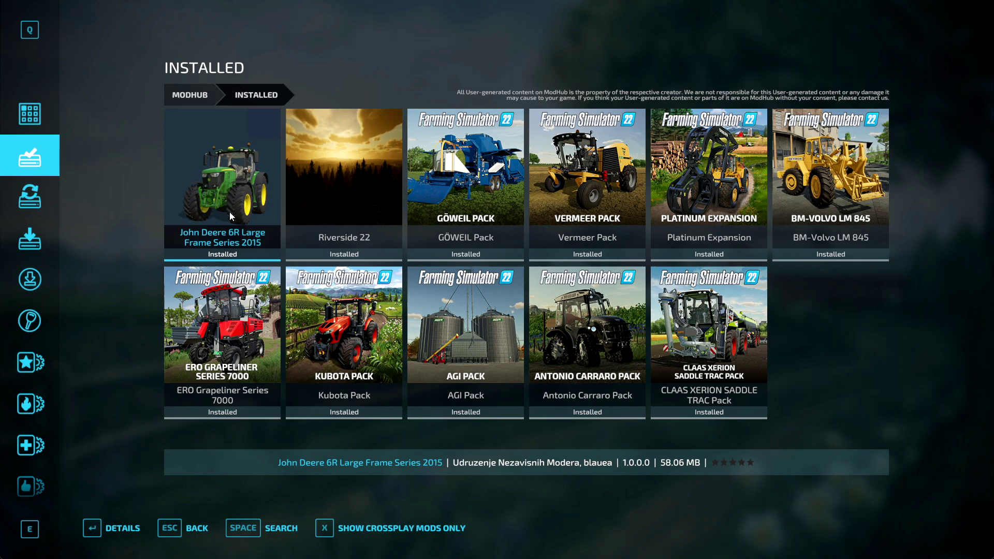
click(29, 240)
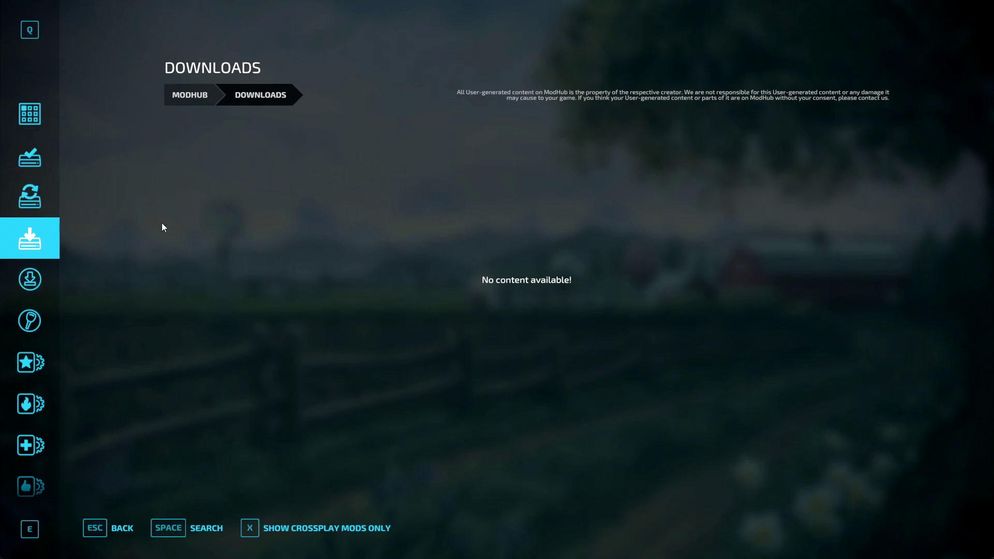
click(31, 283)
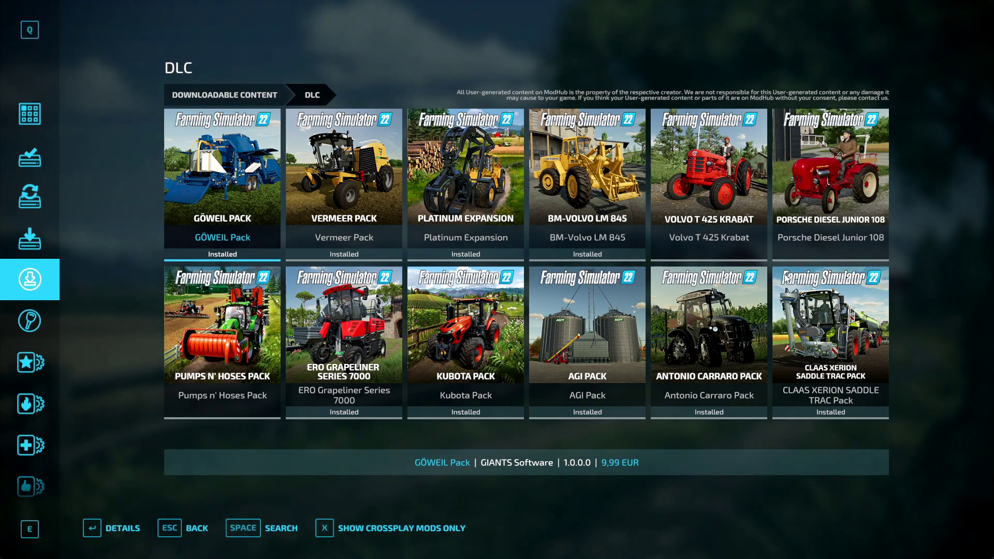
Review the Extra Content, Best, Most Downloaded, Latest and Recommended sections of the ModHub, and return to the main menu.
click(43, 325)
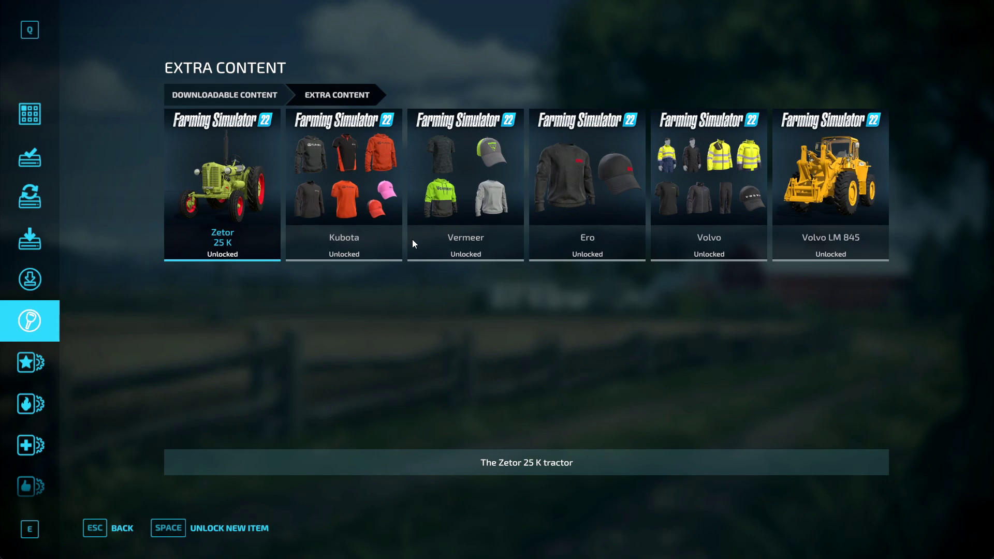
click(30, 364)
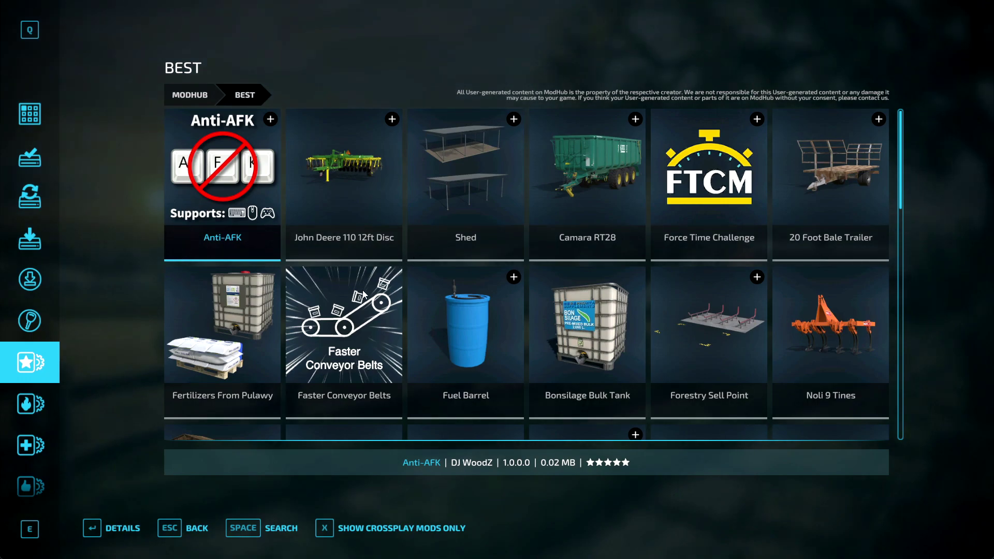
click(29, 404)
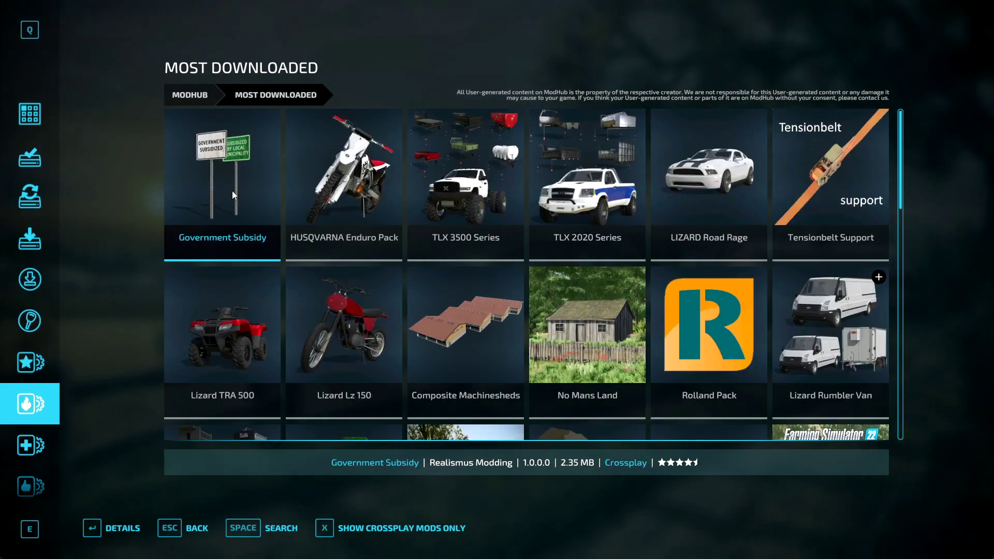
click(34, 446)
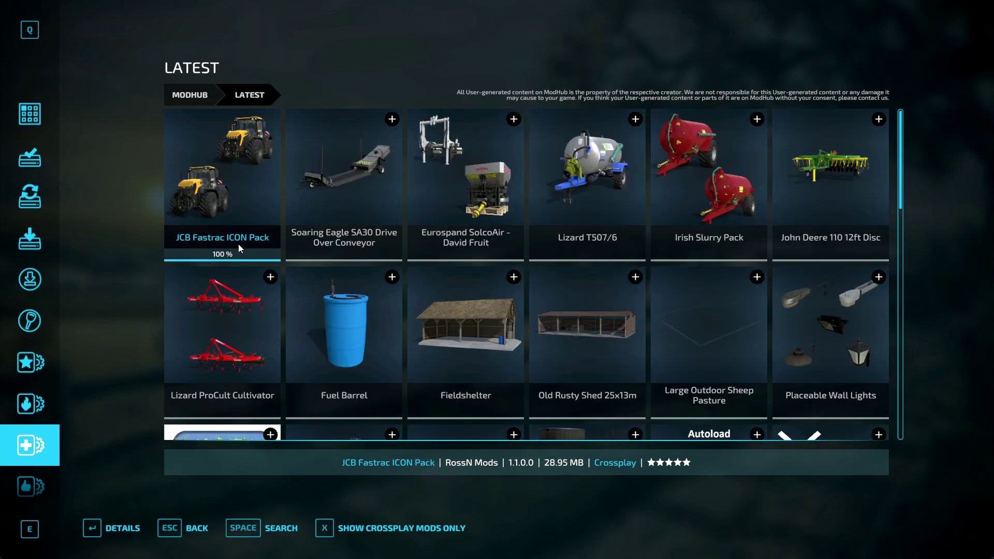
scroll(41, 424, down, 1)
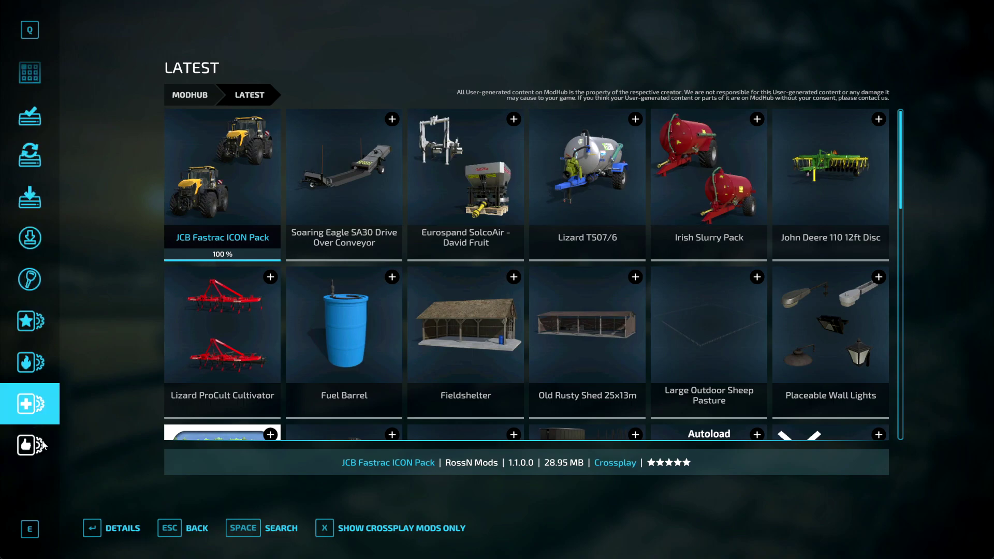
click(38, 447)
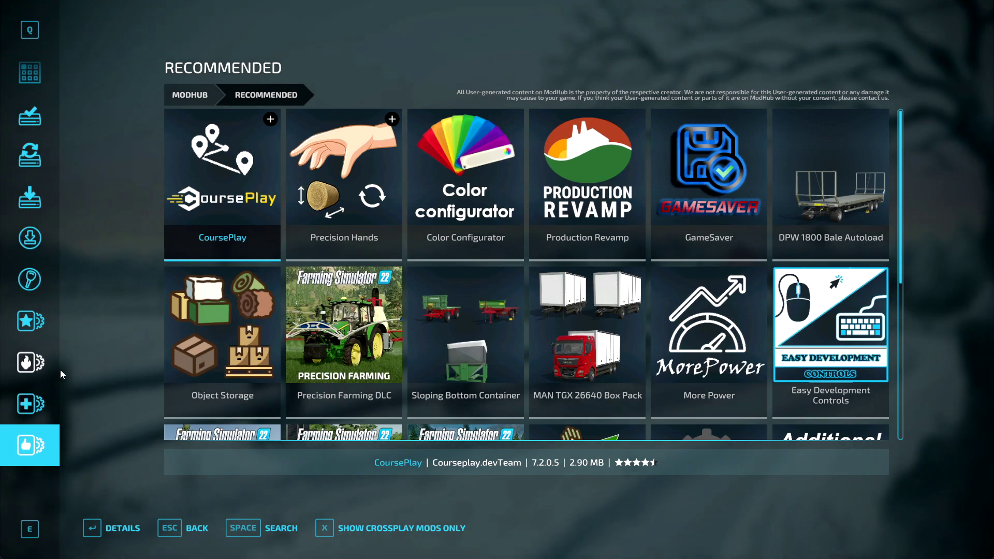
click(196, 529)
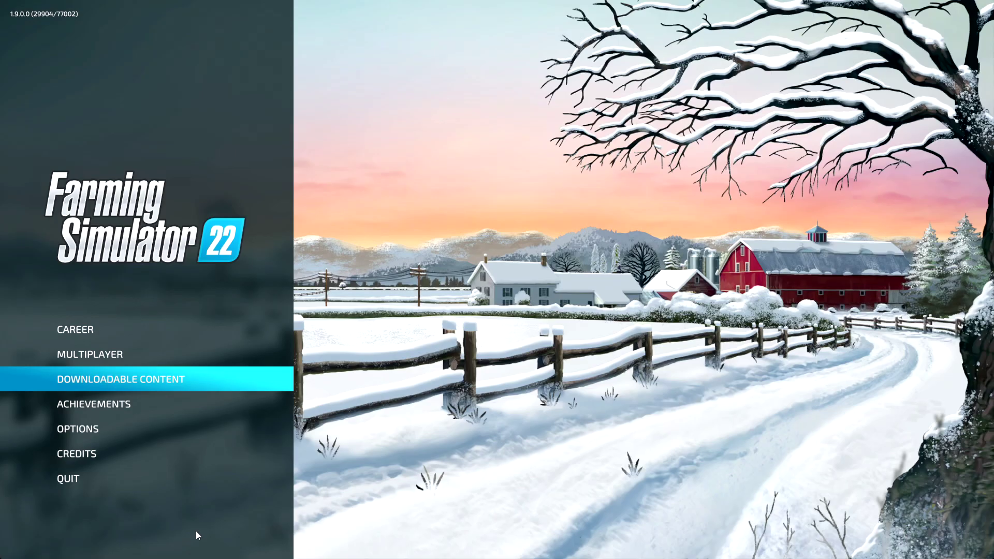
Start a new career in the empty slot after Game save 4, using the New Farmer career mode.
click(142, 337)
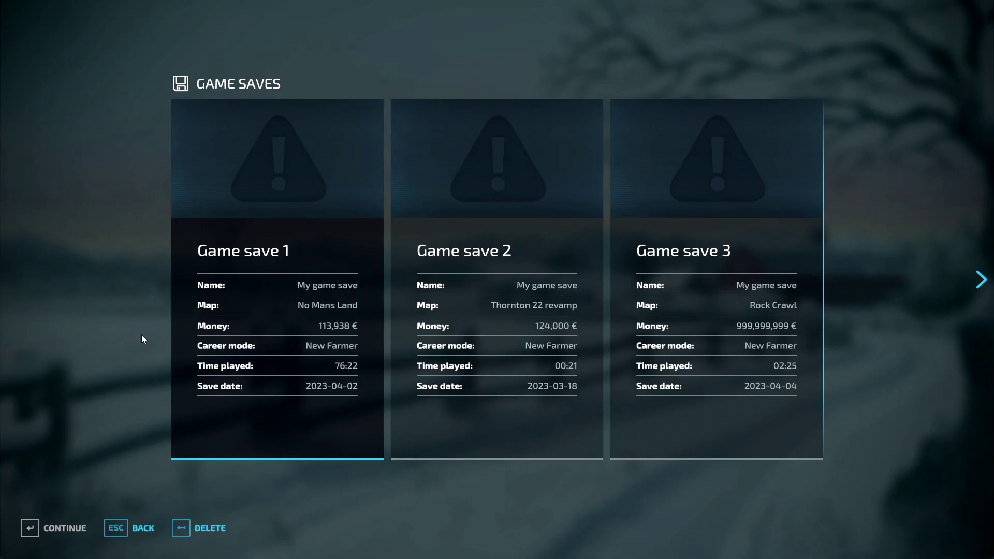
click(981, 280)
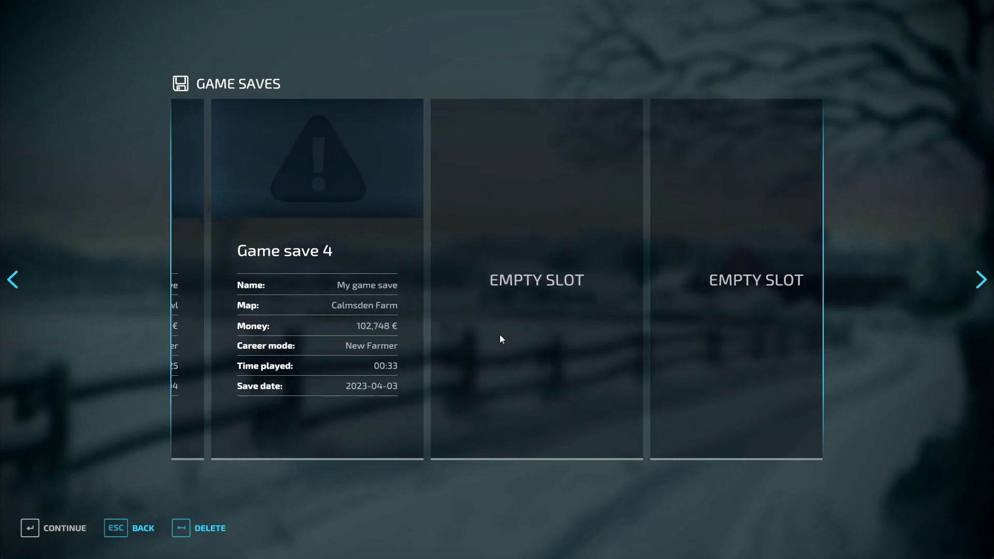
click(500, 339)
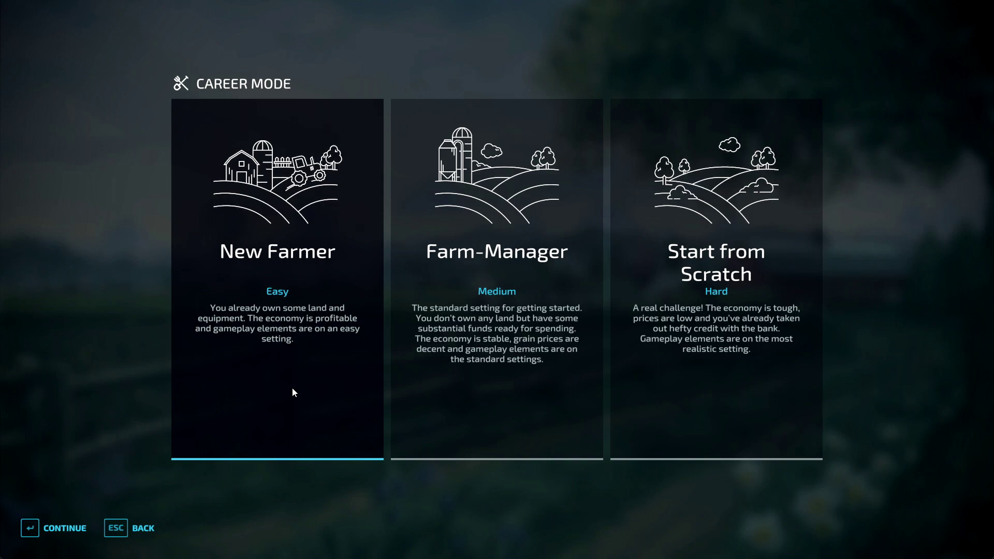
click(325, 361)
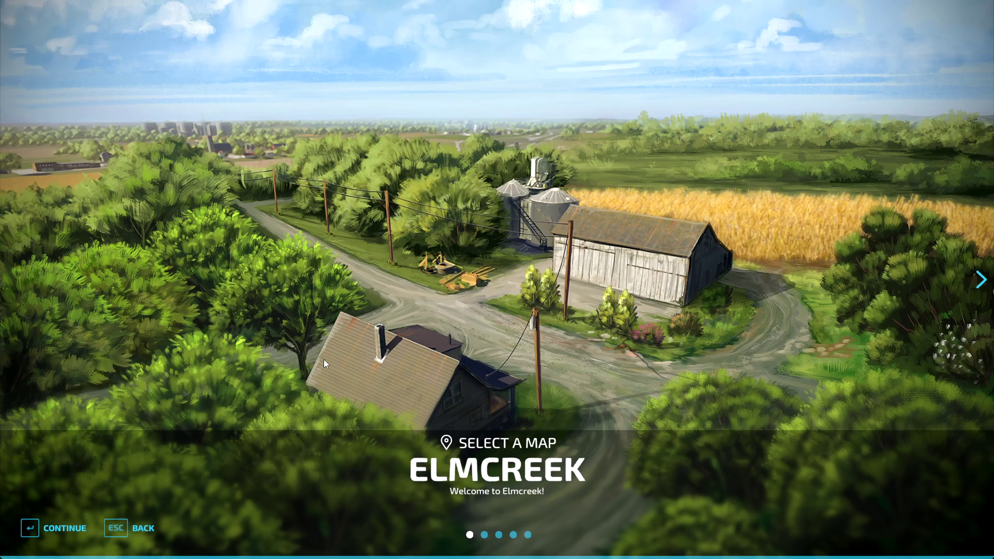
Browse the available maps and choose Riverside 22 for the new career.
click(981, 282)
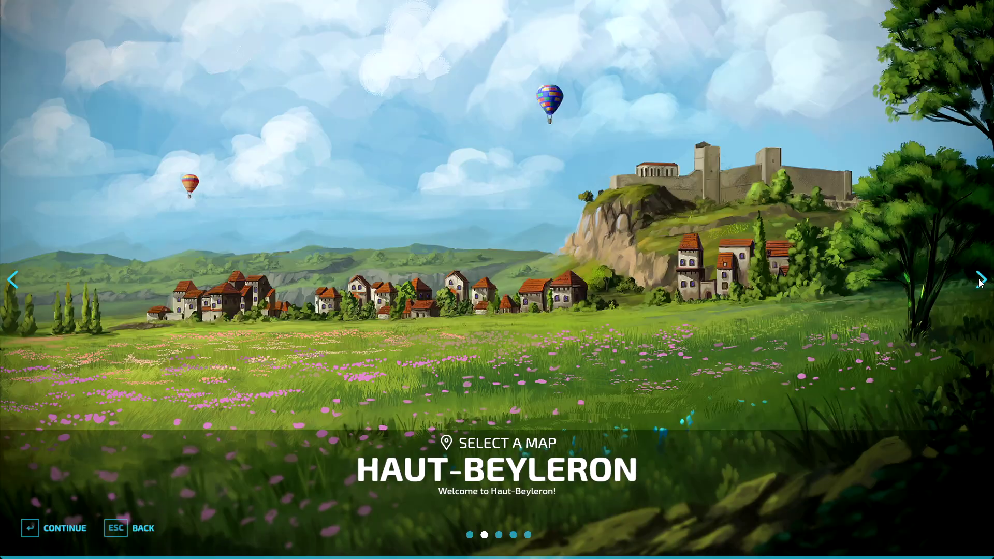
click(981, 282)
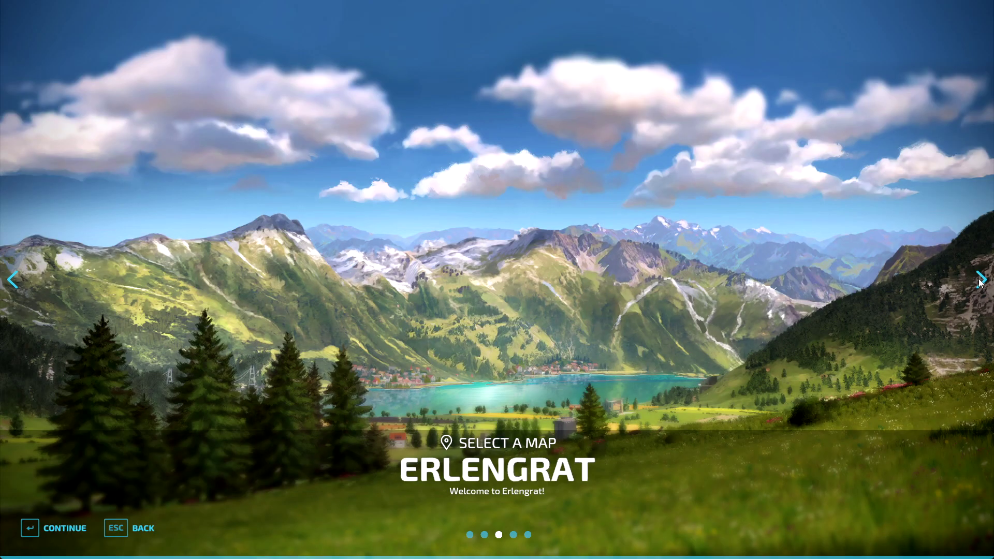
click(14, 279)
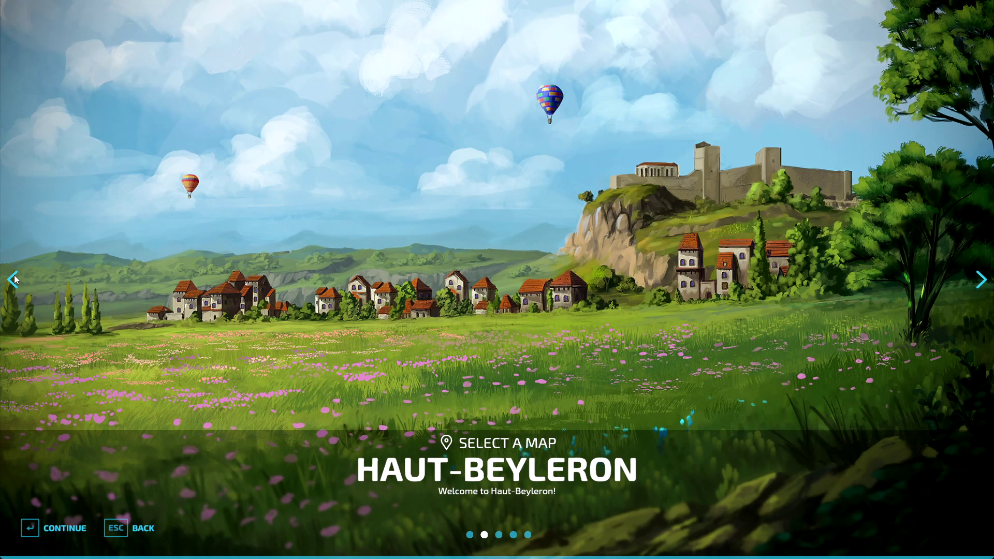
click(980, 282)
click(980, 281)
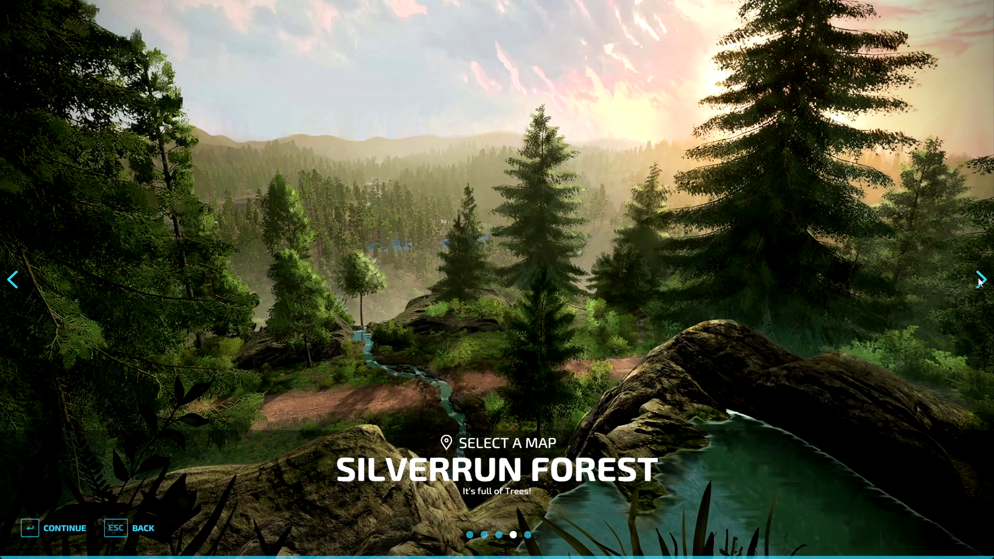
click(980, 280)
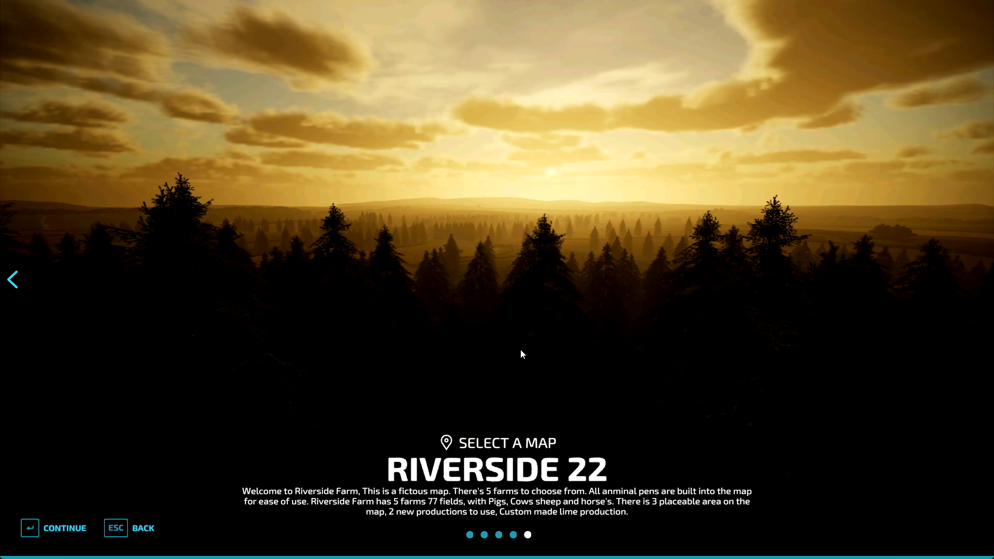
click(54, 527)
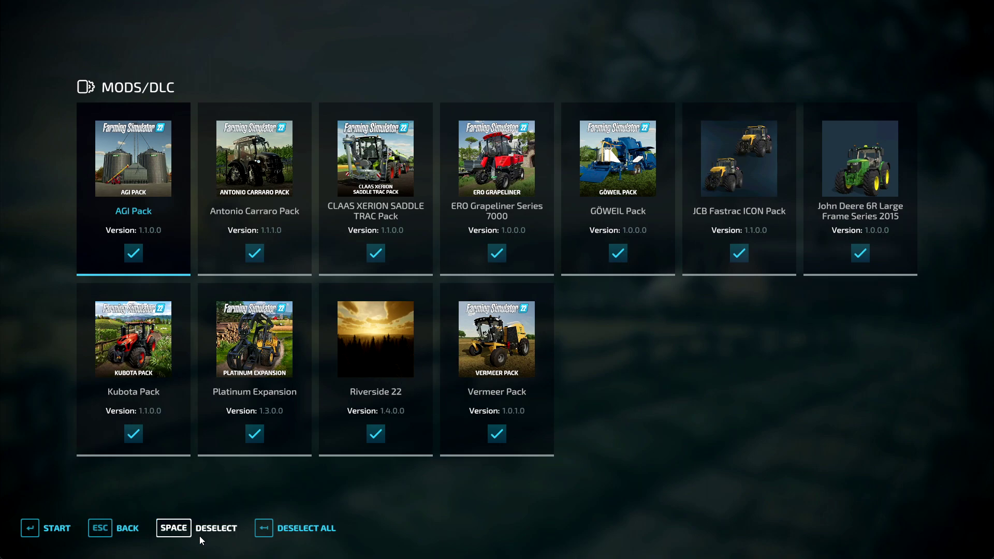
Try deselecting all mods and DLC and toggling the AGI Pack individually, and select everything again.
click(232, 533)
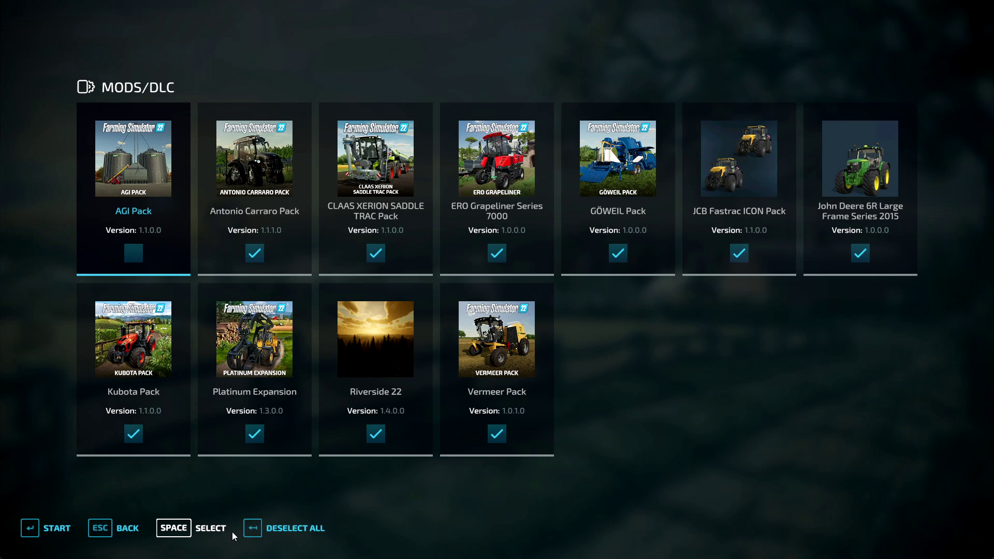
click(291, 528)
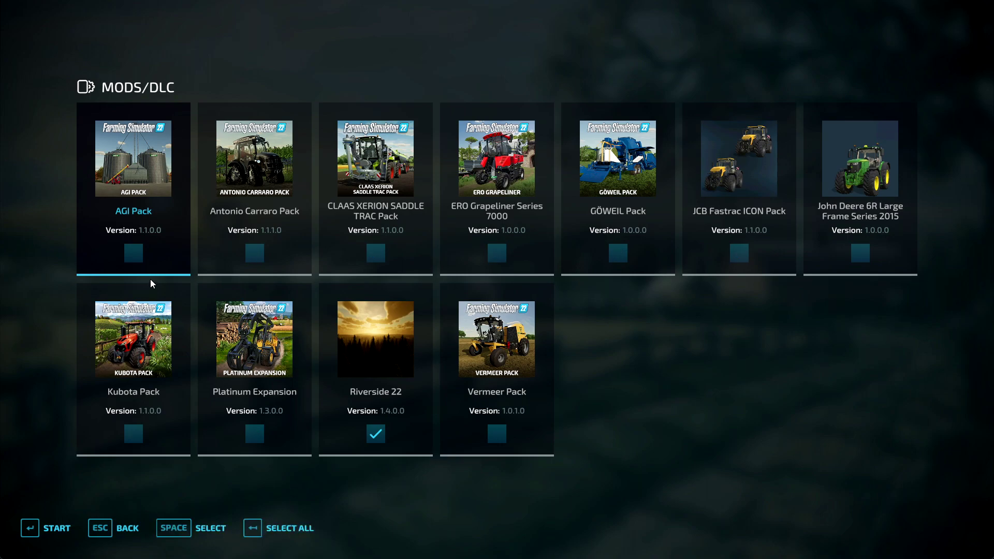
click(132, 254)
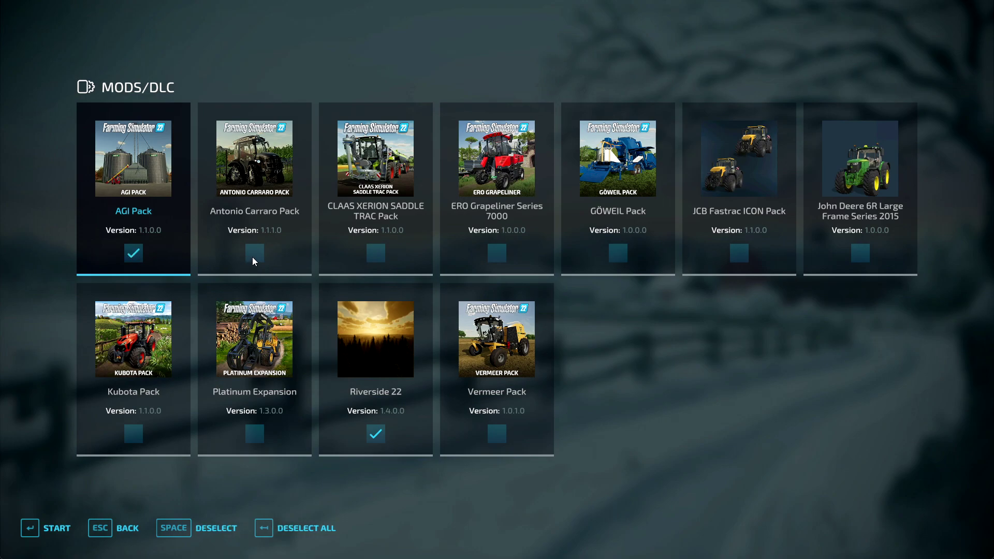
click(253, 253)
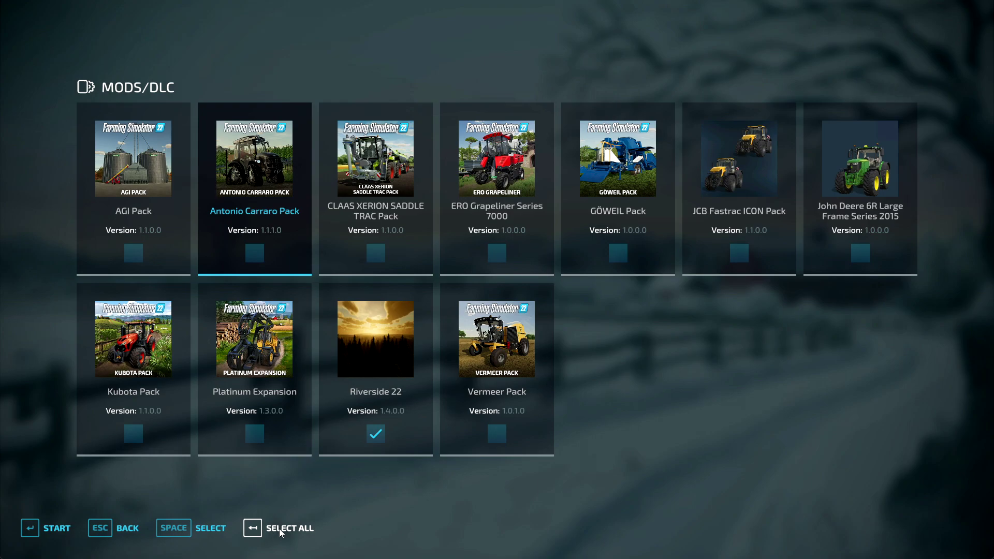
click(279, 529)
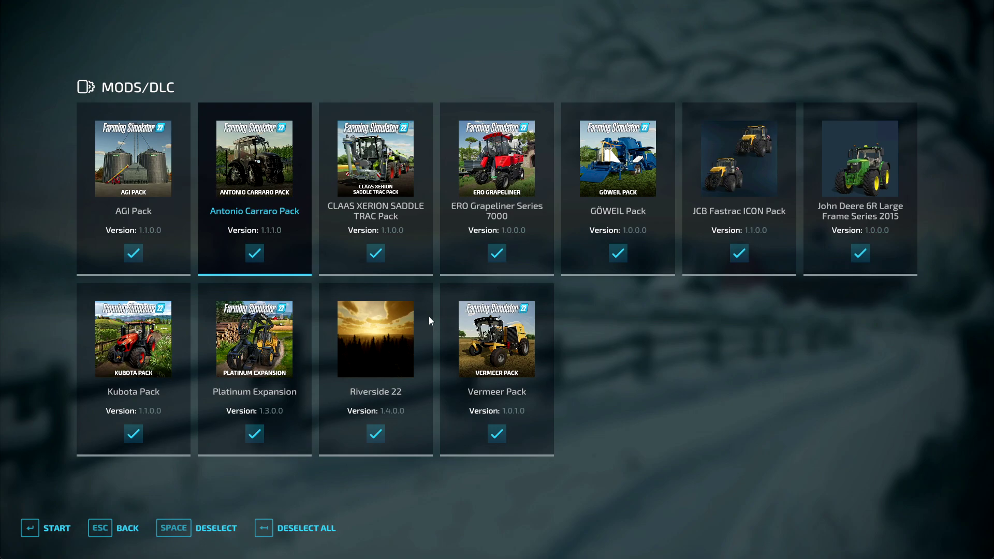
Start the Riverside 22 career with all mods enabled and confirm the default character.
click(52, 531)
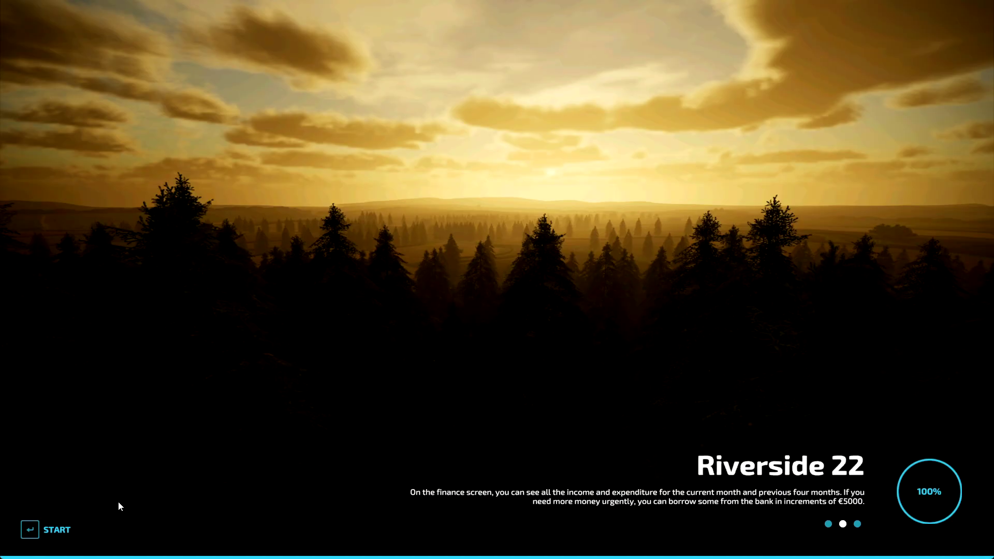
click(59, 532)
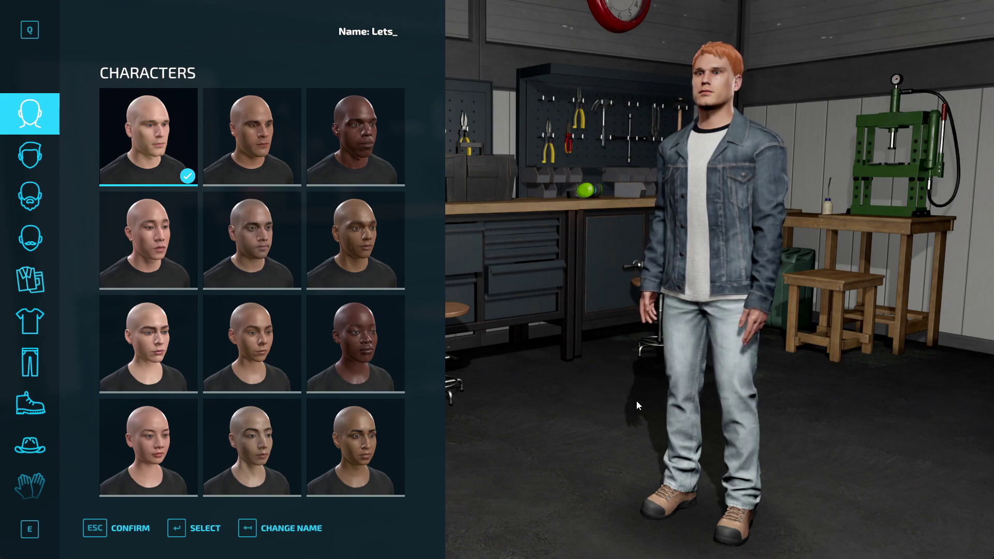
click(124, 529)
Toggle between first- and third-person view and walk from the park past the silos to the main road.
key(v)
key(w)
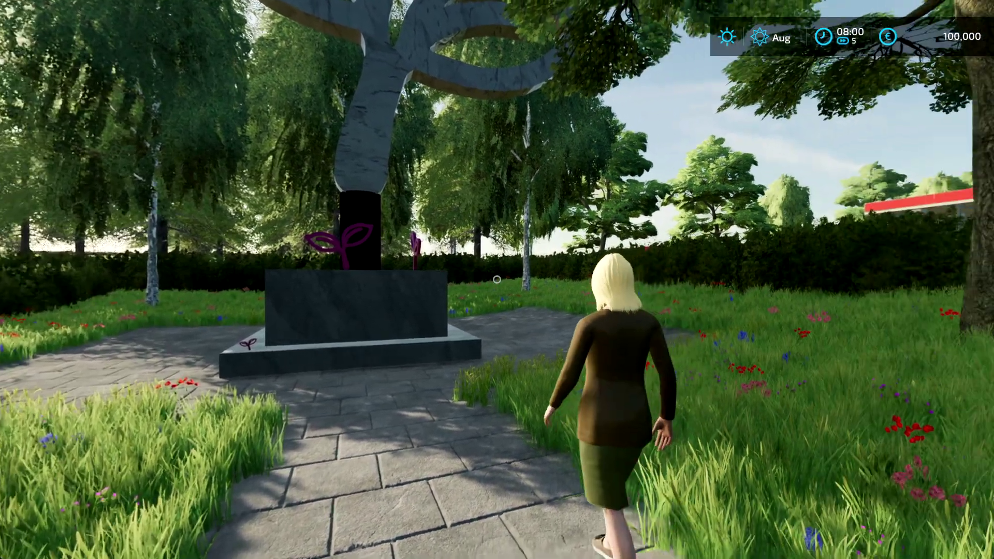
key(v)
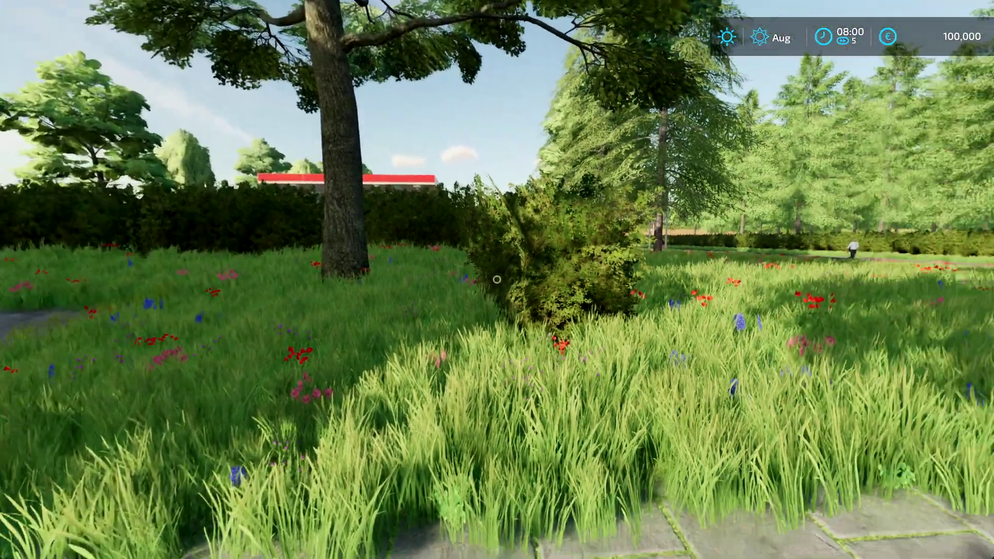
key(w)
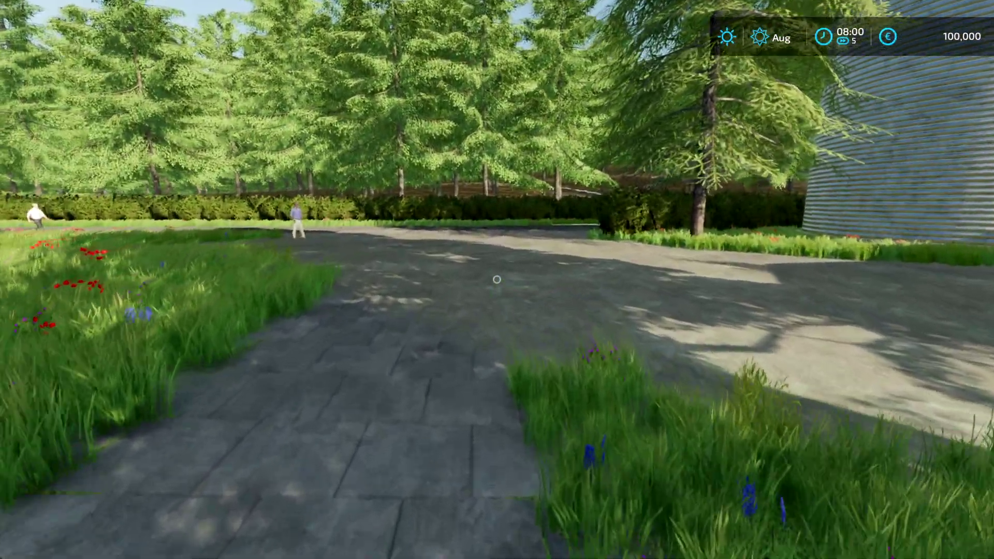
key(w)
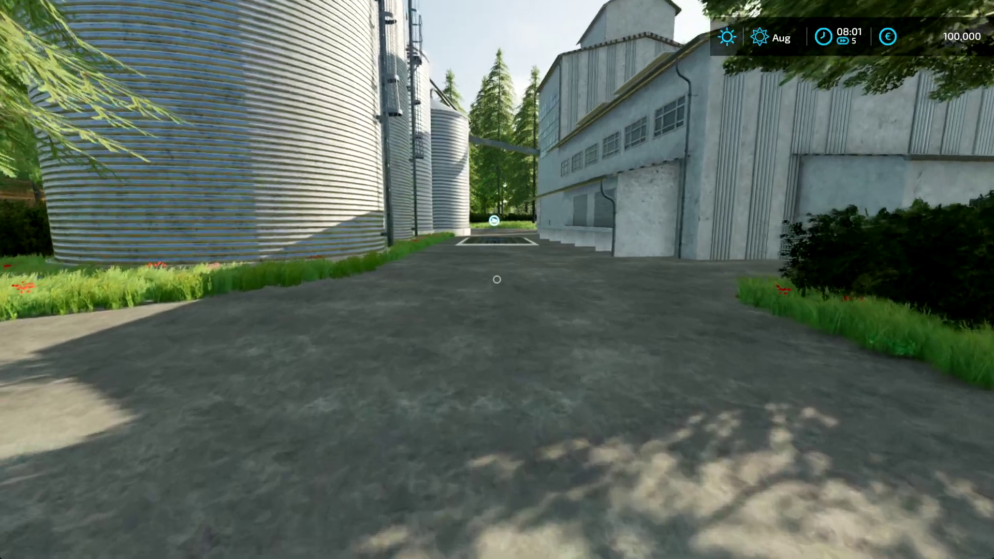
key(w)
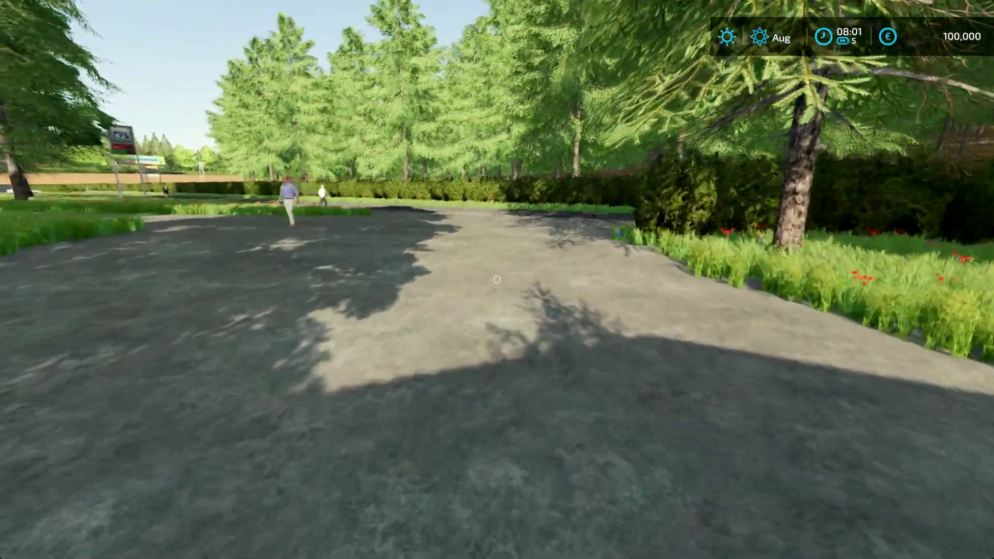
key(w)
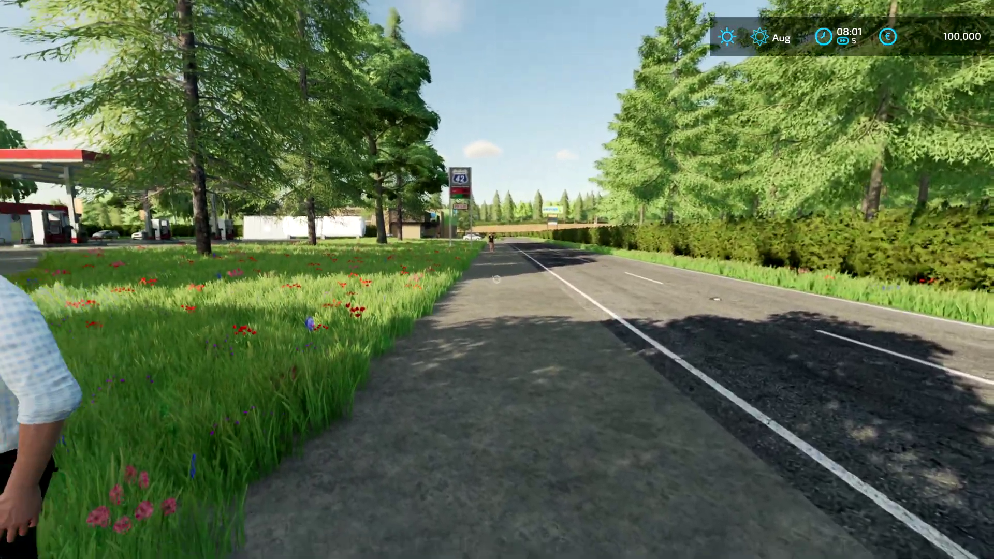
Open the vehicle shop, check the Large Tractors category for the installed JCB Fastrac mod, and return to the vehicle categories.
key(p)
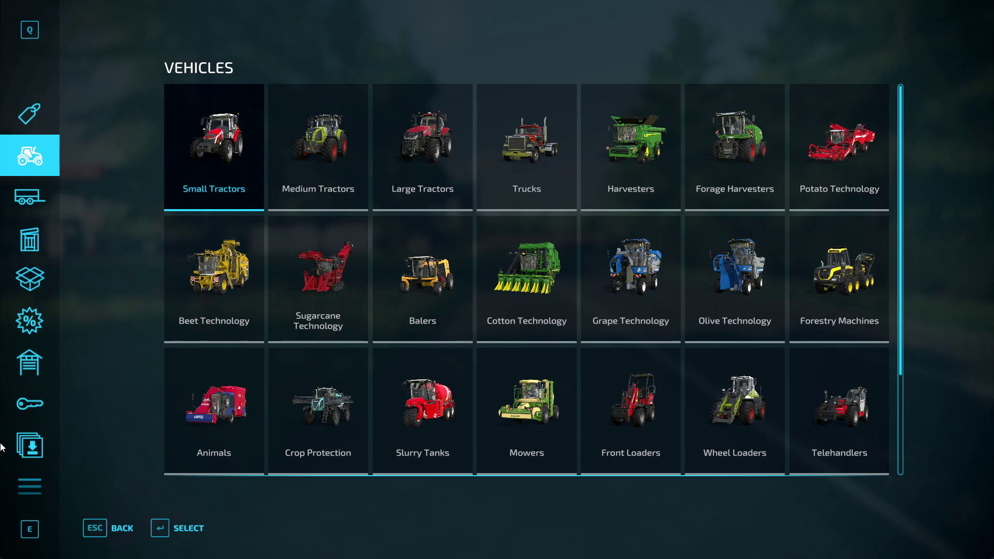
click(418, 166)
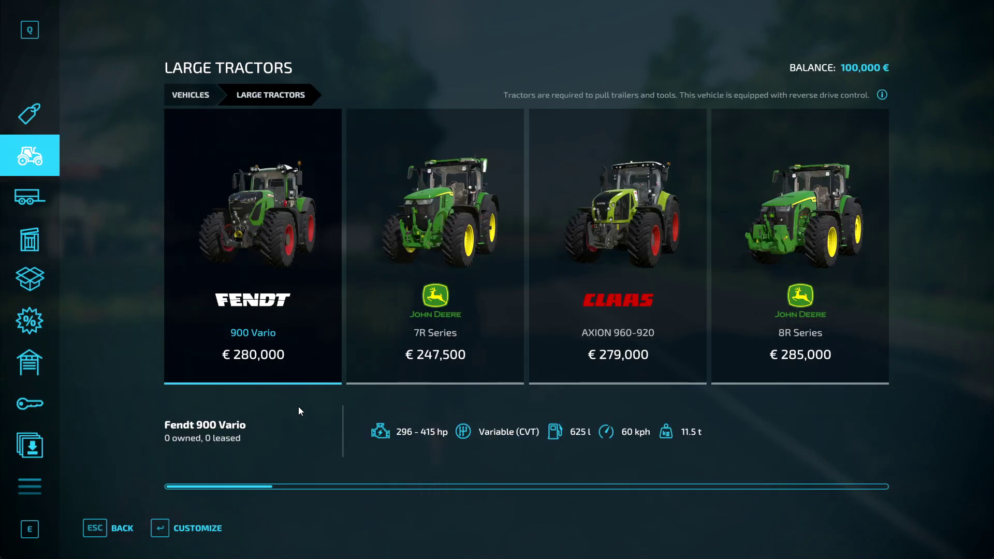
drag(241, 486, 882, 490)
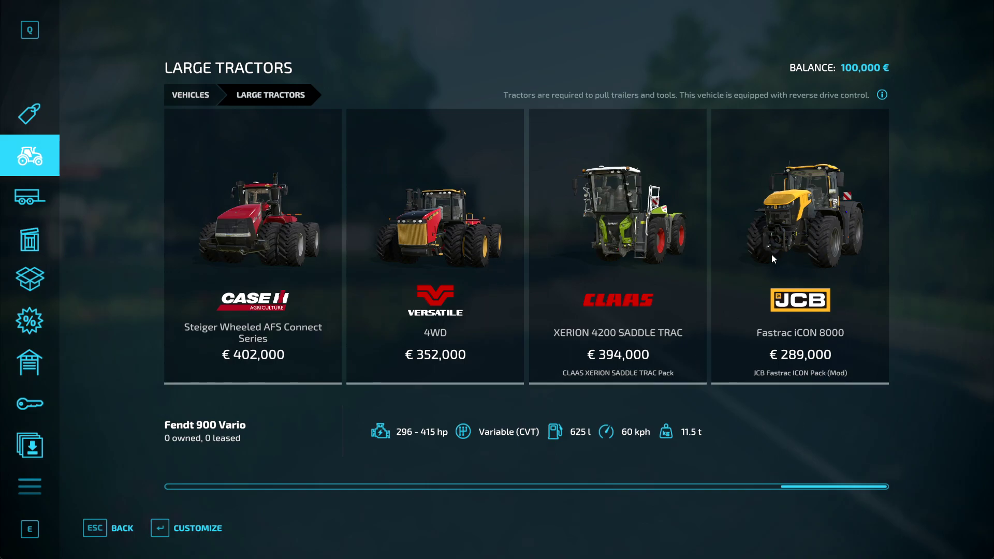
drag(802, 485, 160, 485)
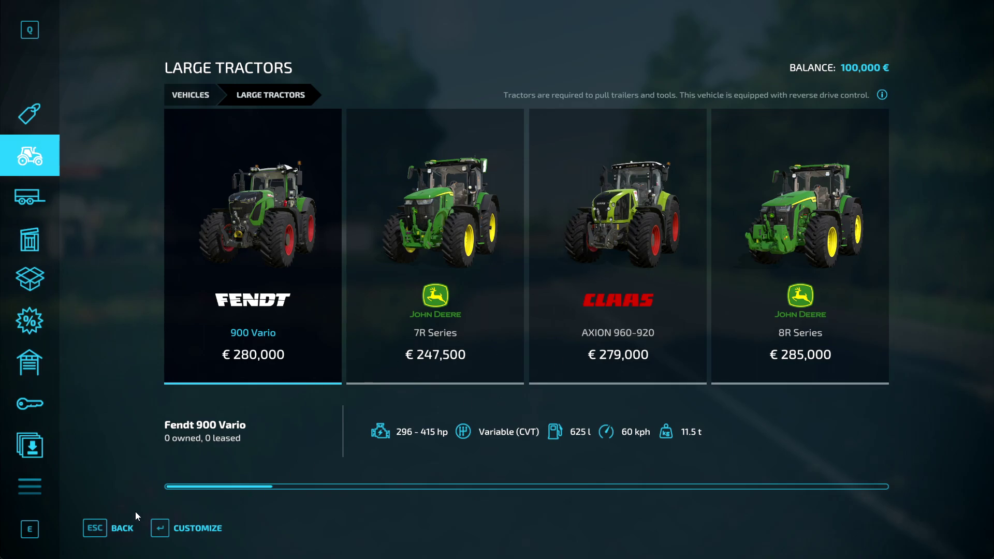
click(113, 530)
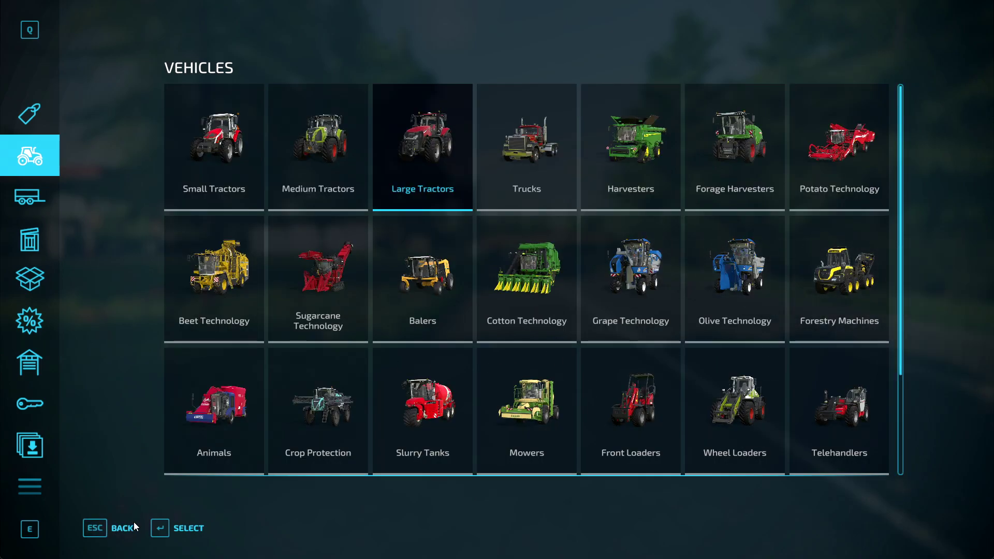